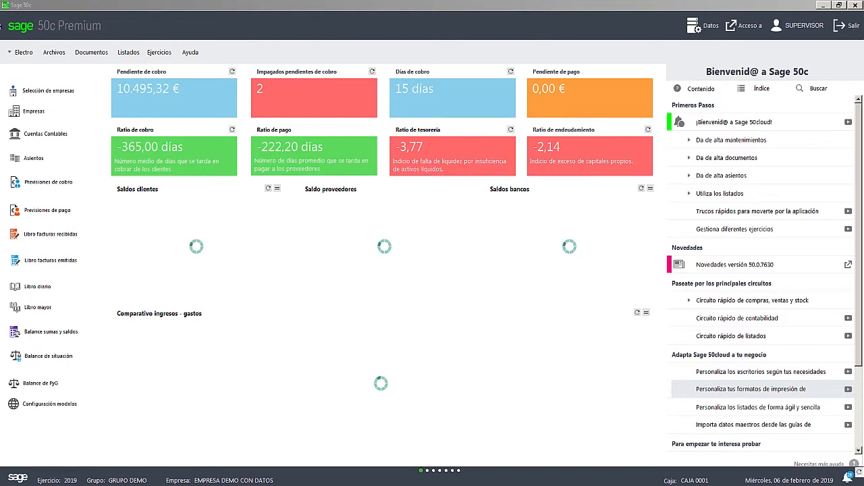
- Review the document and report options offered by the Electro module
click(28, 57)
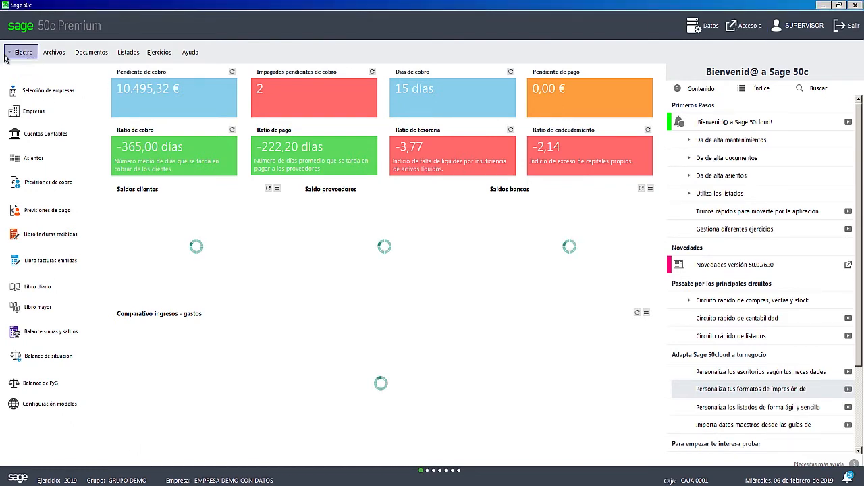
click(7, 54)
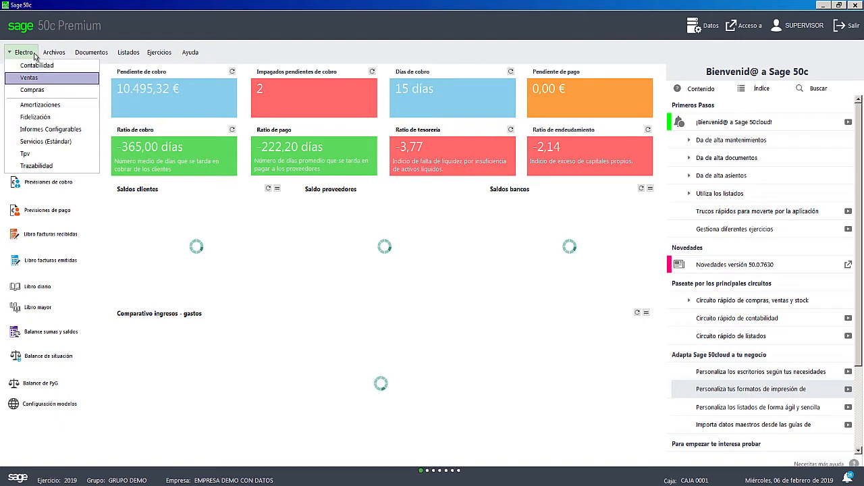
click(91, 52)
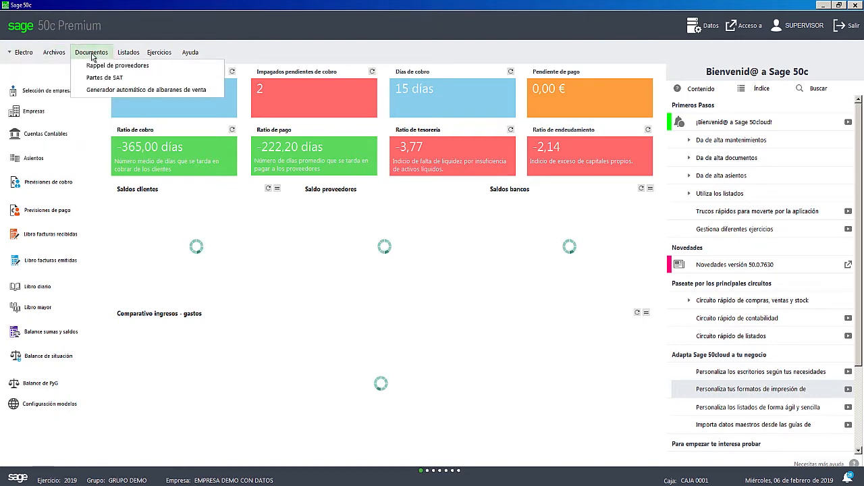
click(124, 54)
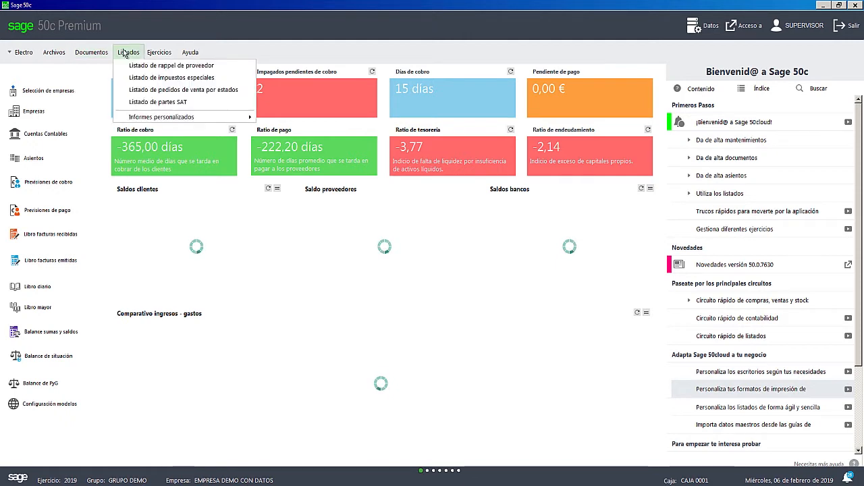
- Inspect the Técnicos maintenance list and its blank new-record form, leaving both without adding a technician
mouse_move(47, 52)
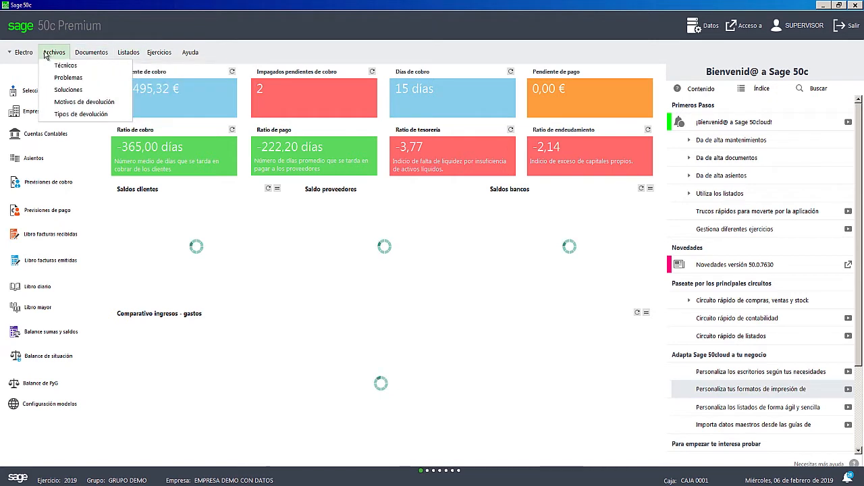
mouse_move(91, 52)
click(65, 66)
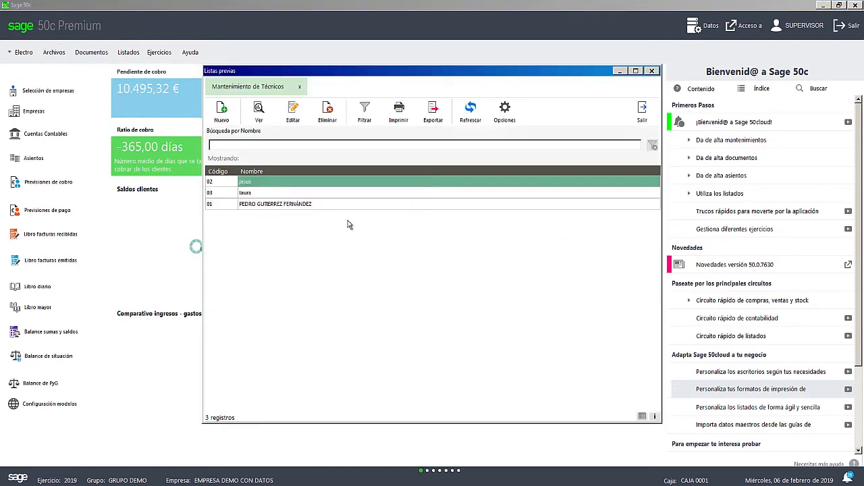
click(220, 115)
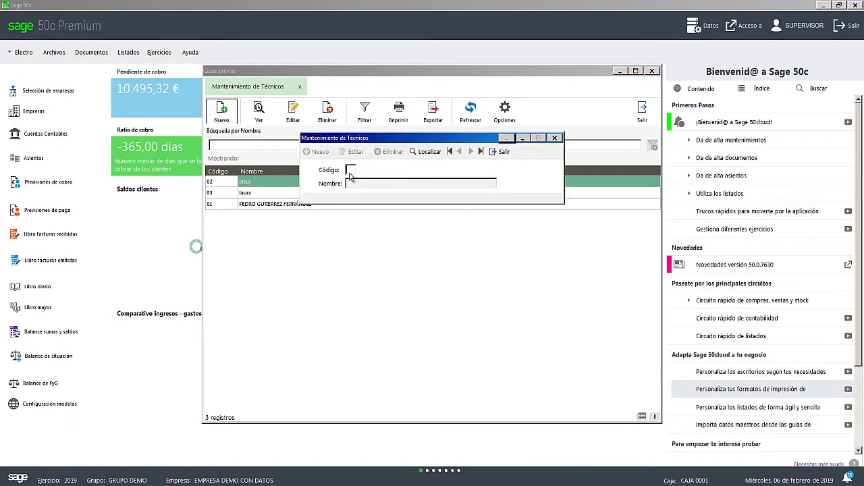
click(555, 139)
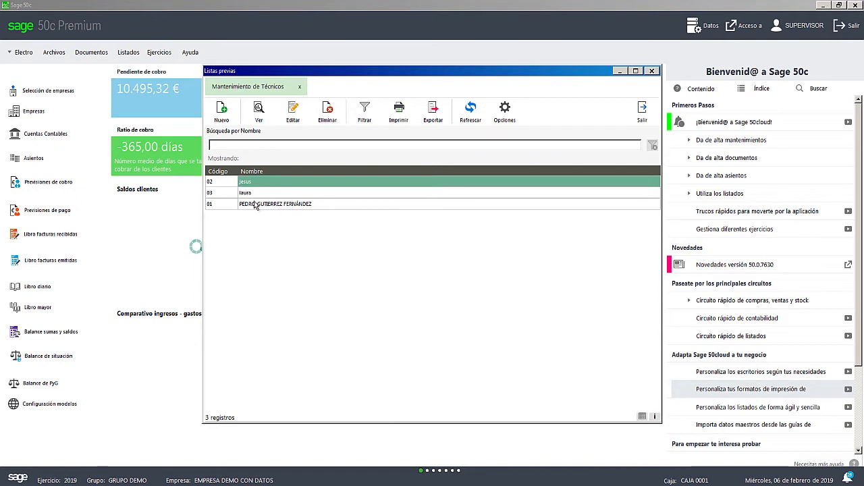
click(640, 112)
- Inspect the SAT Problemas maintenance list and its blank new-record form, closing both without saving anything
click(55, 53)
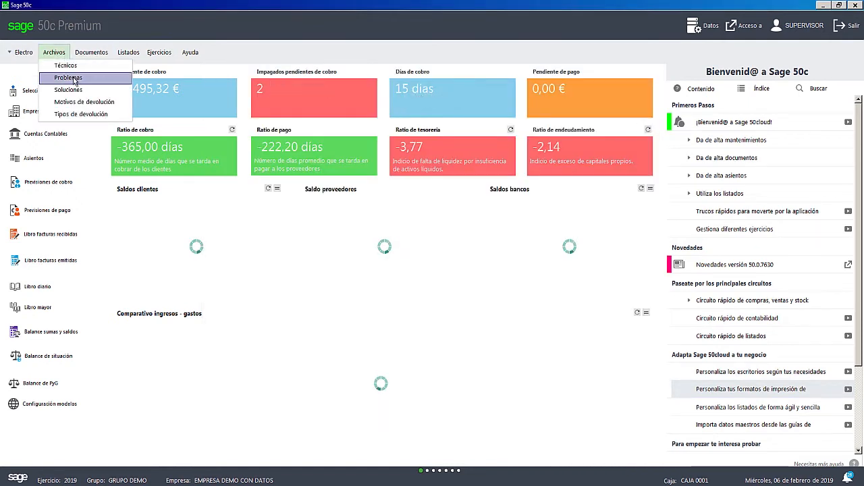
click(70, 77)
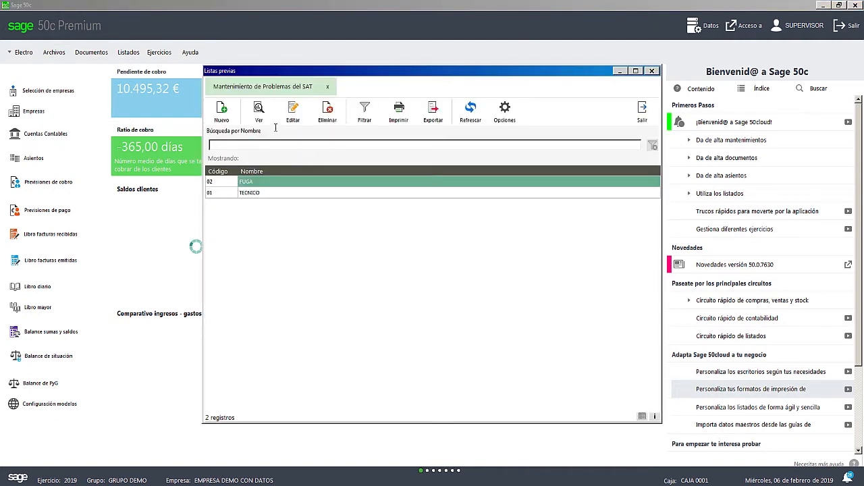
click(223, 122)
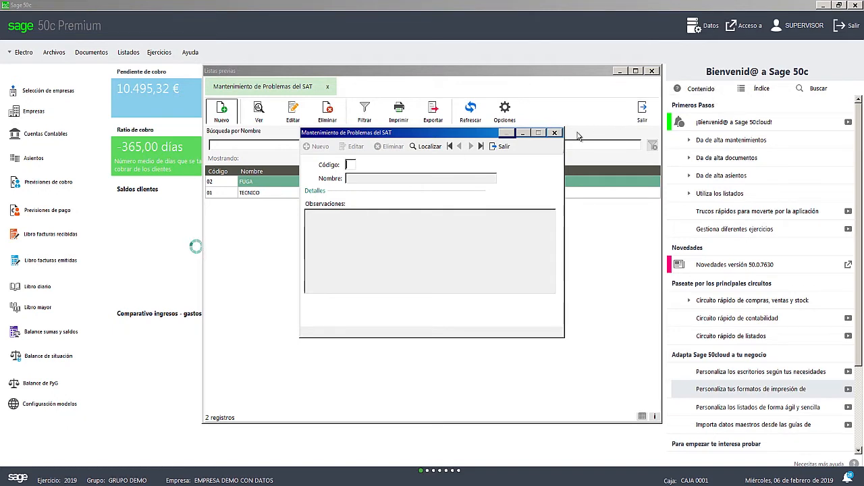
click(554, 133)
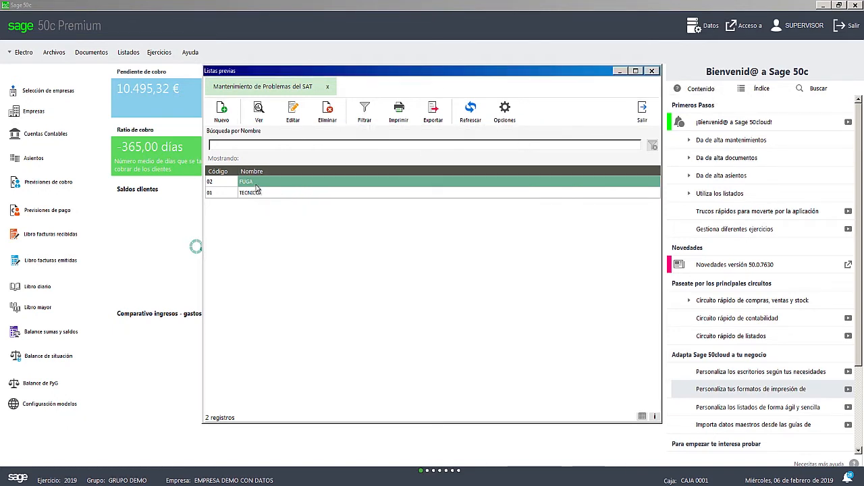
click(652, 71)
- Inspect the SAT Soluciones maintenance list and its blank new-record form, closing both without saving anything
click(55, 55)
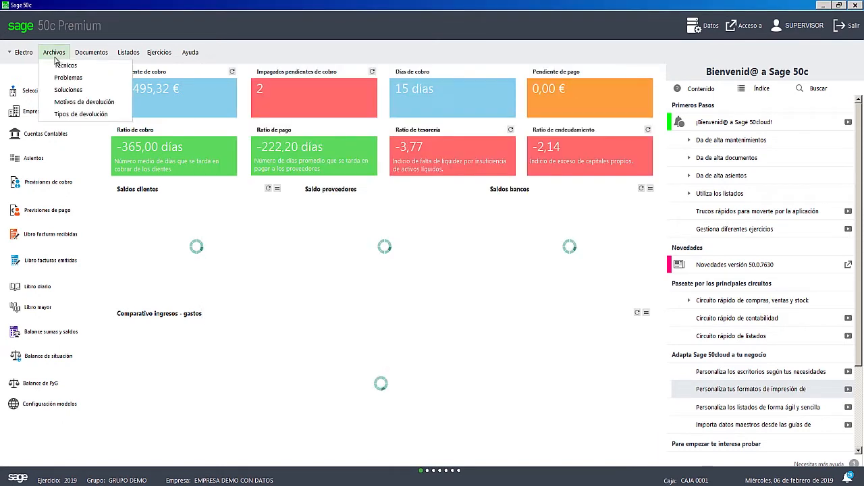
click(68, 89)
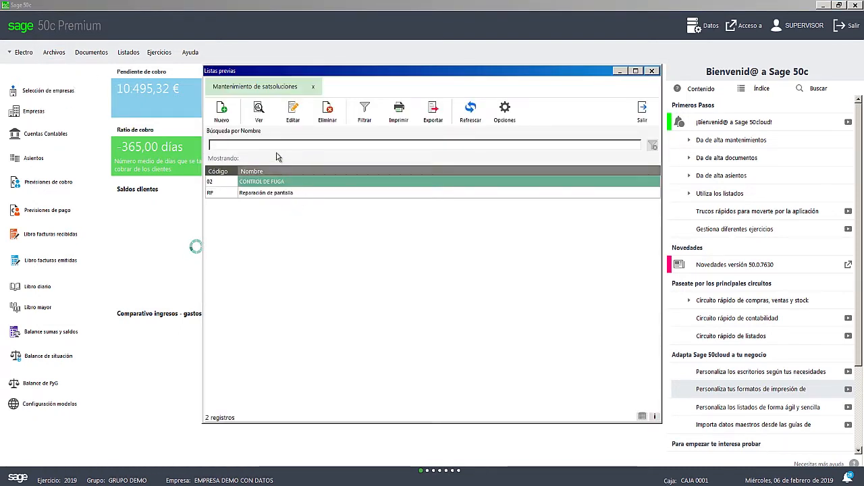
click(223, 122)
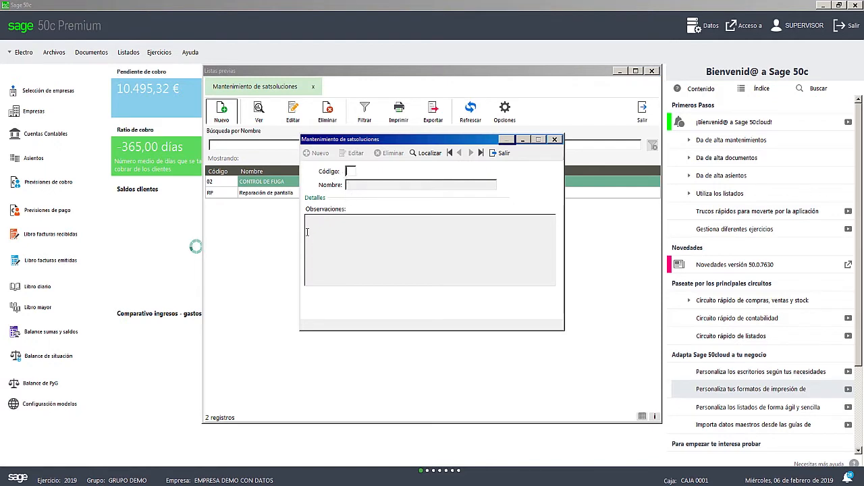
click(554, 139)
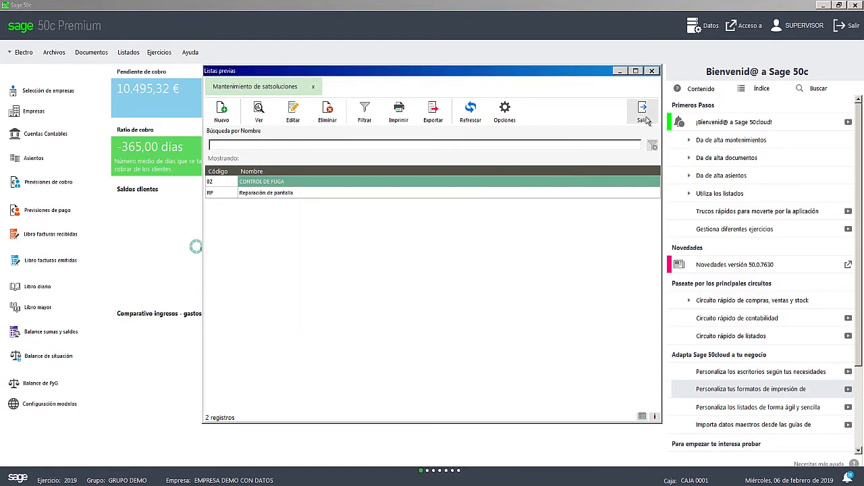
click(642, 113)
- Inspect the Motivos de devolución maintenance, viewing a blank new-record form and the FALLO ELECTRICO record, and close it
click(57, 54)
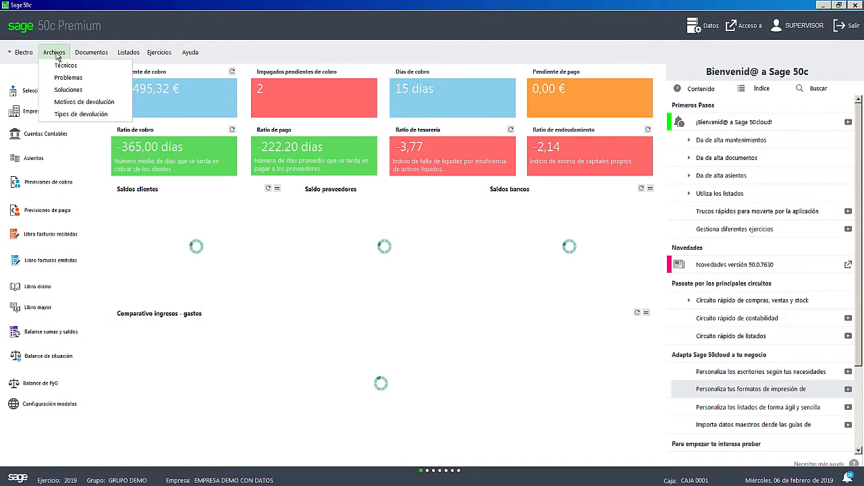
click(82, 101)
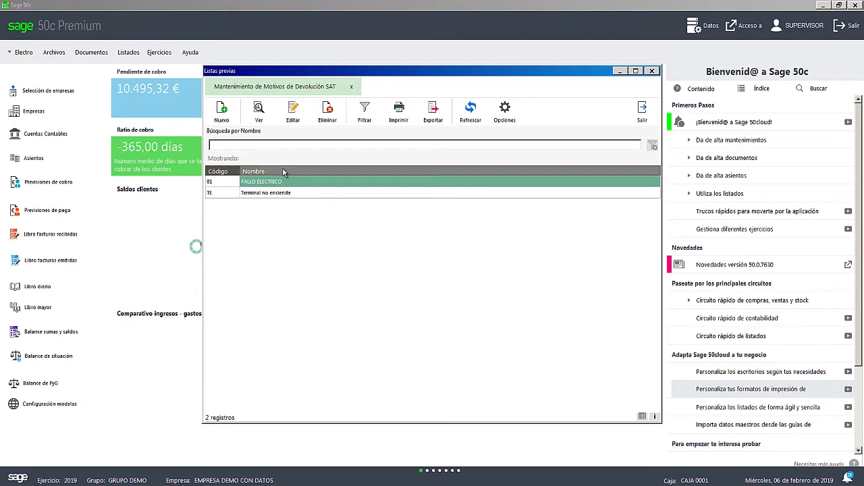
click(223, 122)
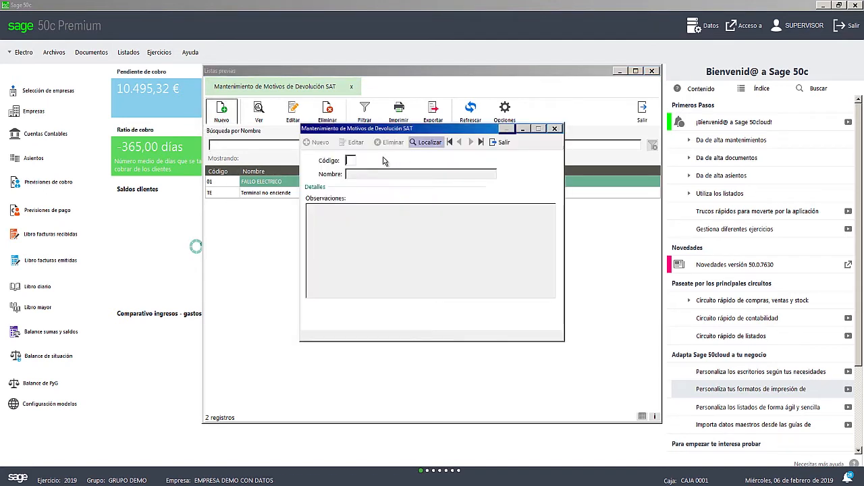
click(554, 129)
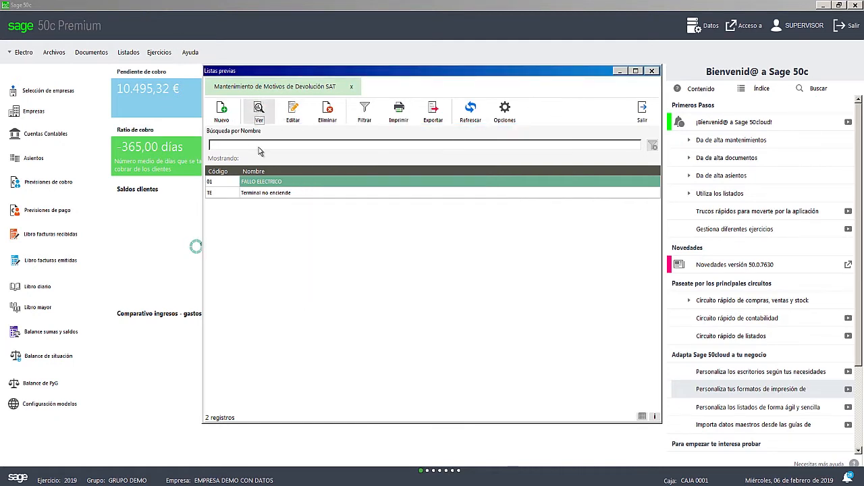
click(259, 112)
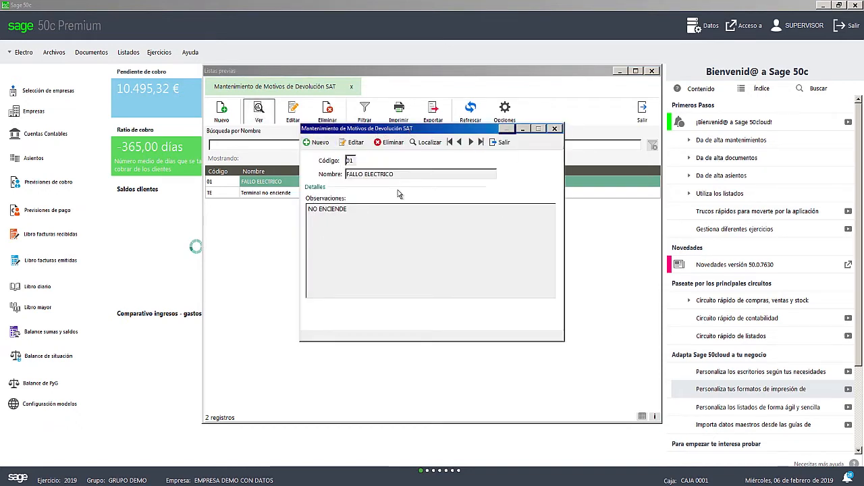
click(555, 129)
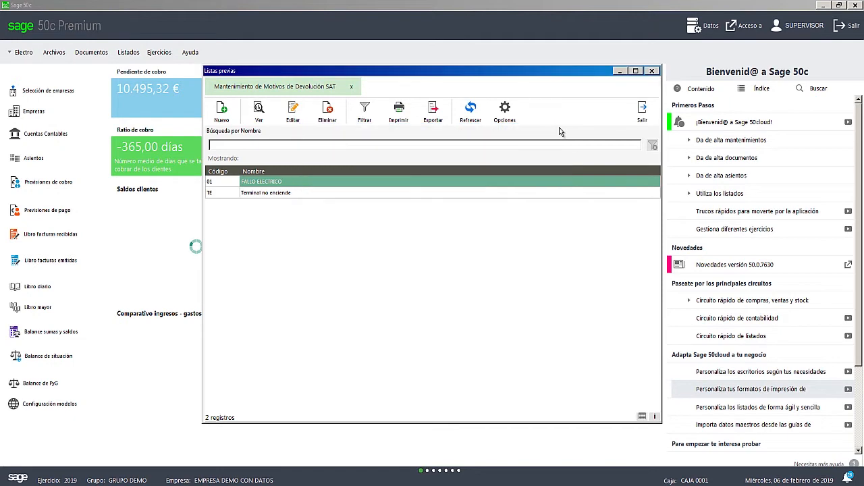
click(643, 114)
- Review the Tipos de devolución maintenance list and close it
click(54, 52)
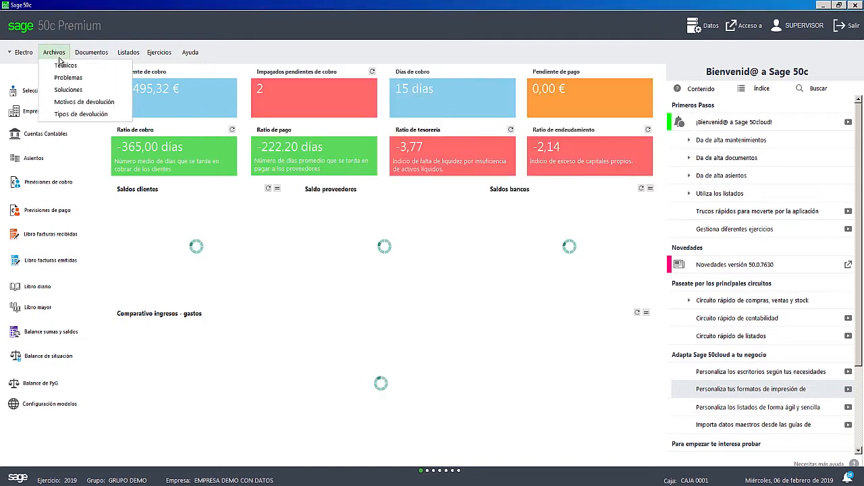
click(99, 114)
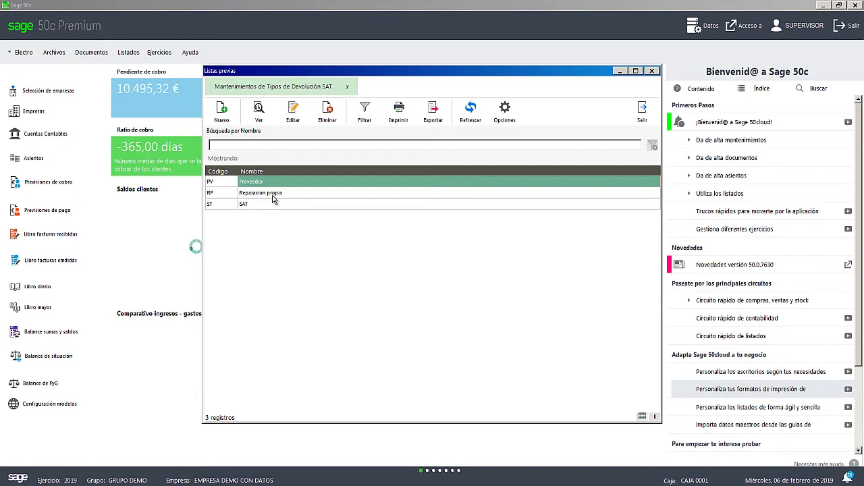
click(655, 73)
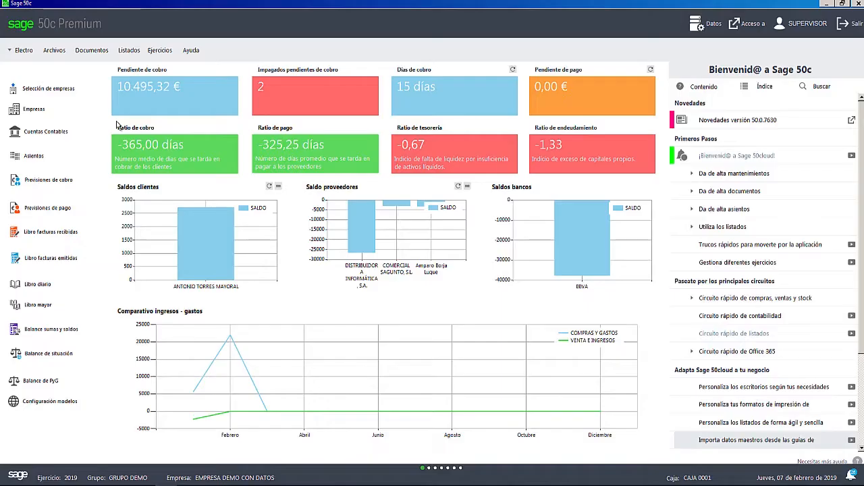
- Create a new Rappel de proveedores document and assign DISTRIBUIDORA INFORMÁTICA, S.A. as its supplier
click(89, 54)
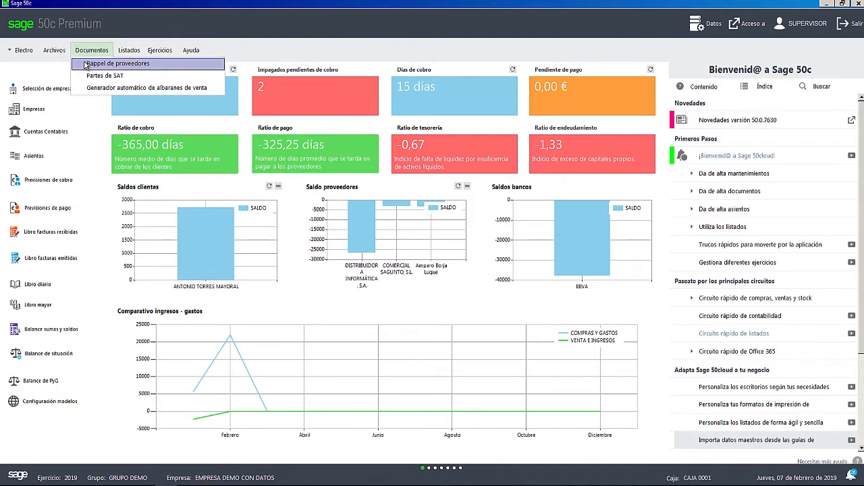
click(86, 66)
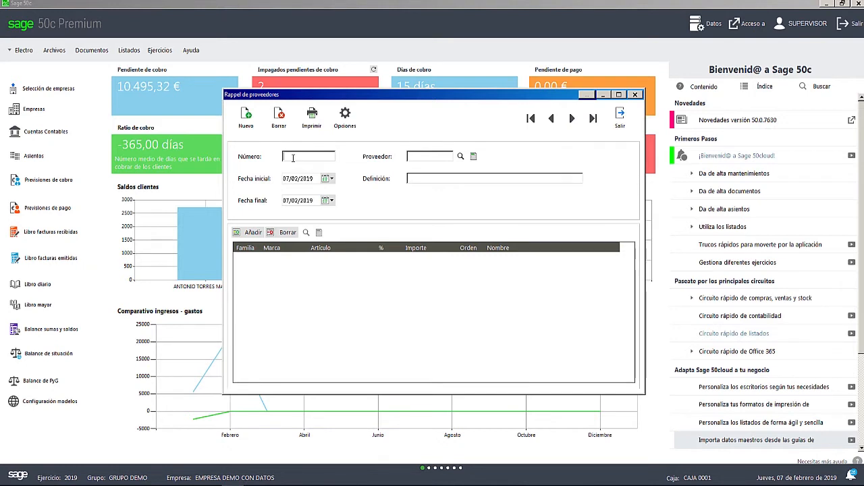
key(Return)
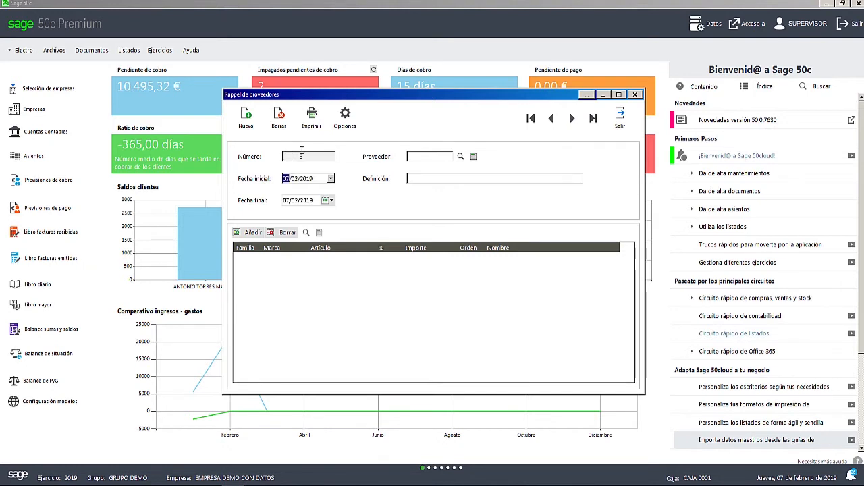
click(460, 156)
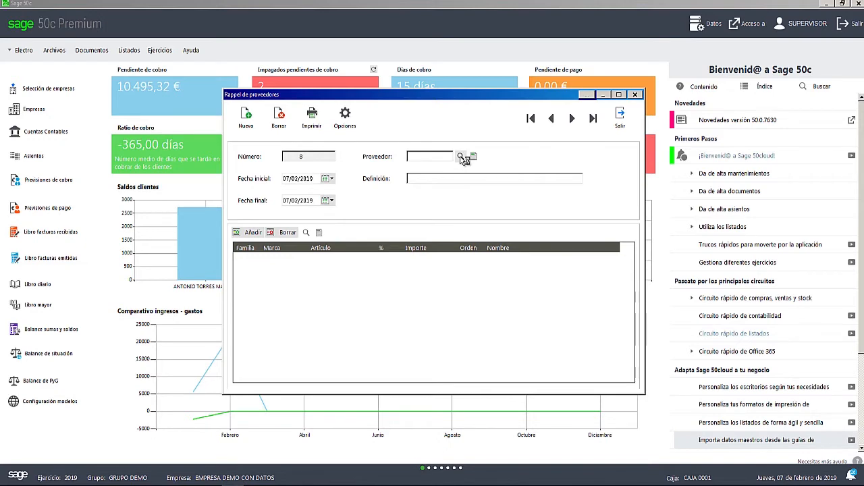
double_click(331, 219)
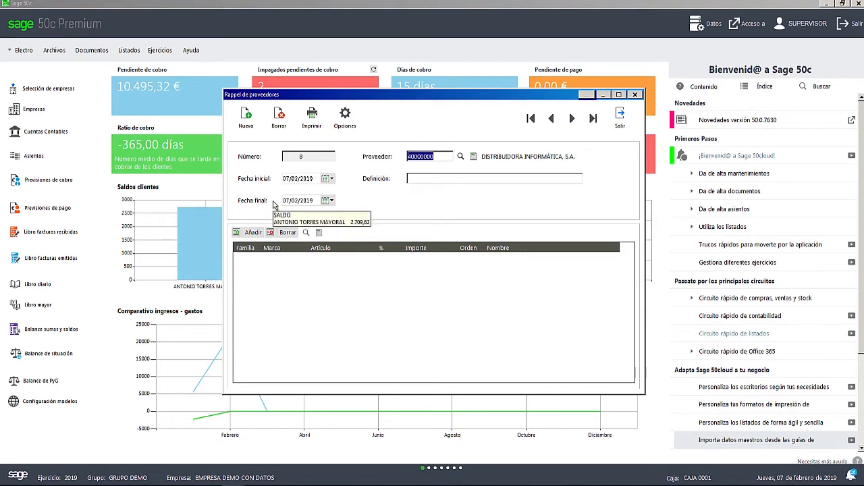
- Set the supplier rappel's Fecha final to 31/12/2019
click(331, 201)
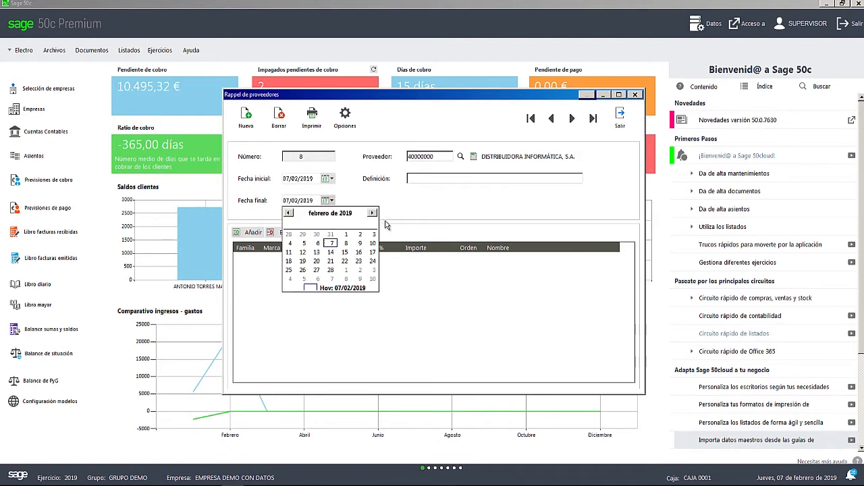
click(372, 213)
click(372, 213)
click(372, 213)
click(372, 212)
click(372, 212)
click(372, 213)
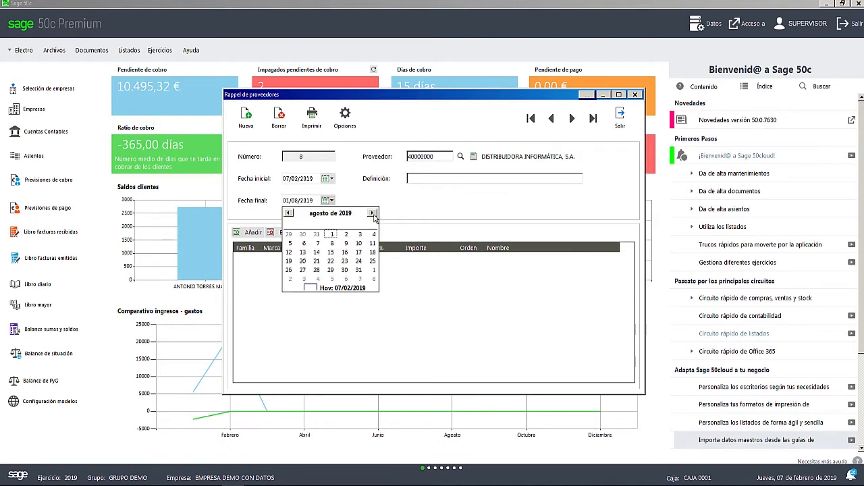
click(372, 213)
click(373, 213)
click(372, 213)
click(372, 213)
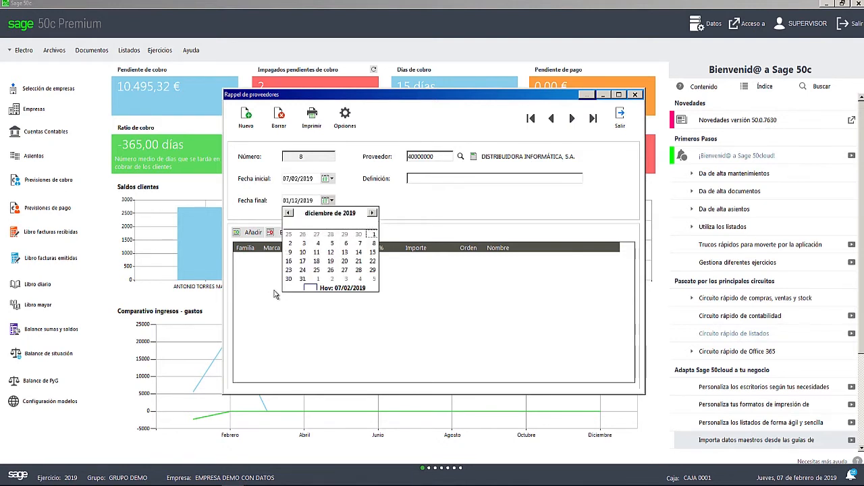
click(303, 270)
click(331, 201)
click(303, 278)
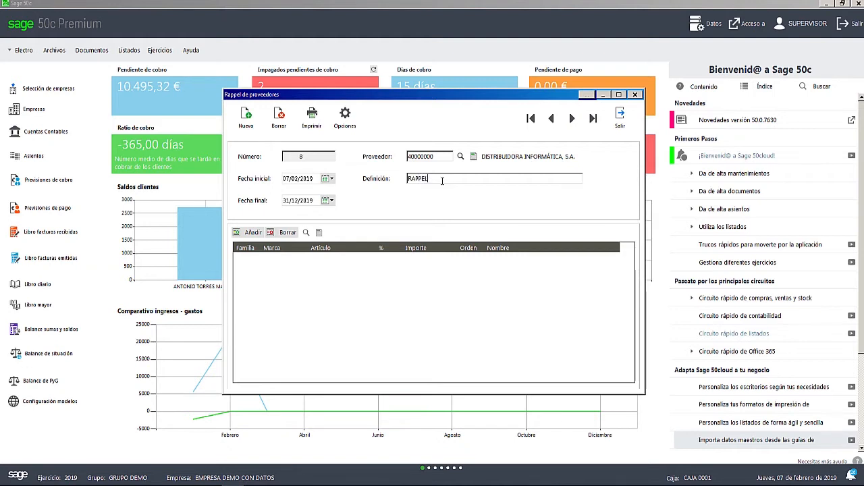
- Enter "RAPPEL DE DISTRIBUIDORA INFORMQATICA" as the supplier rappel's Definición
text(DE DISTRIBUIDORA INFORMQATICA)
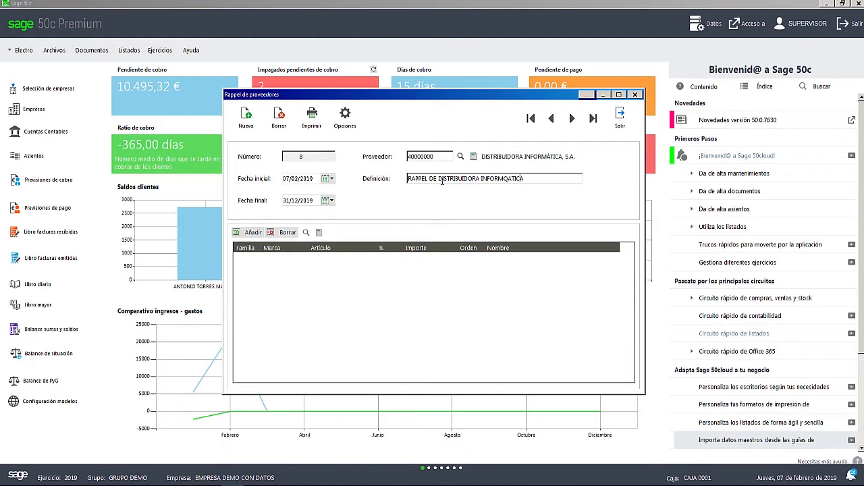
- Correct the supplier rappel's Definición to "RAPPEL DE DISTRIBUIDORA INFORMATICA" and add a line for Familia 001
key(BackSpace)
key(Tab)
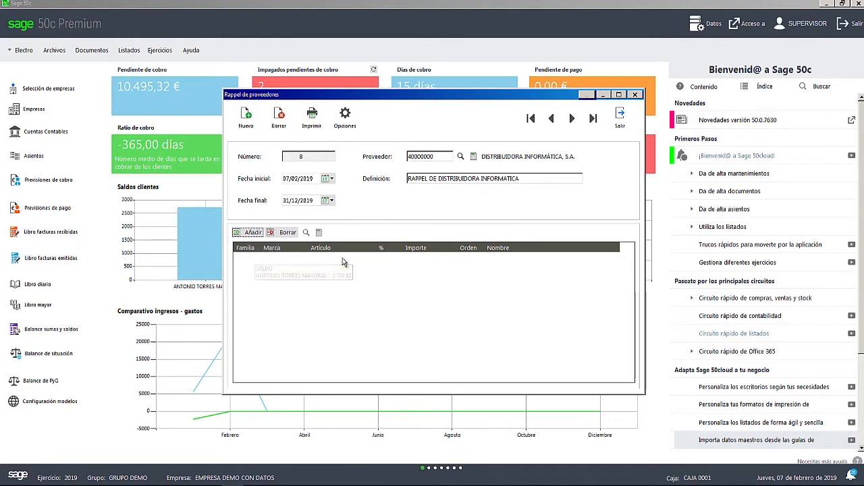
click(254, 233)
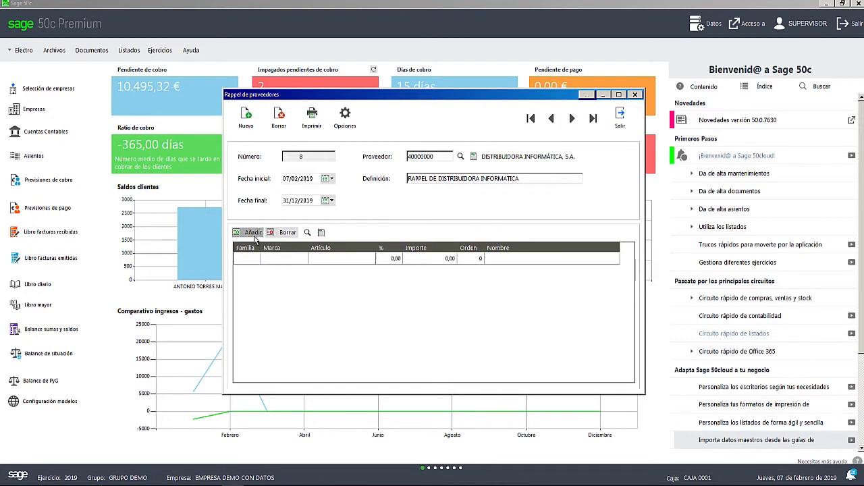
click(244, 260)
text(001)
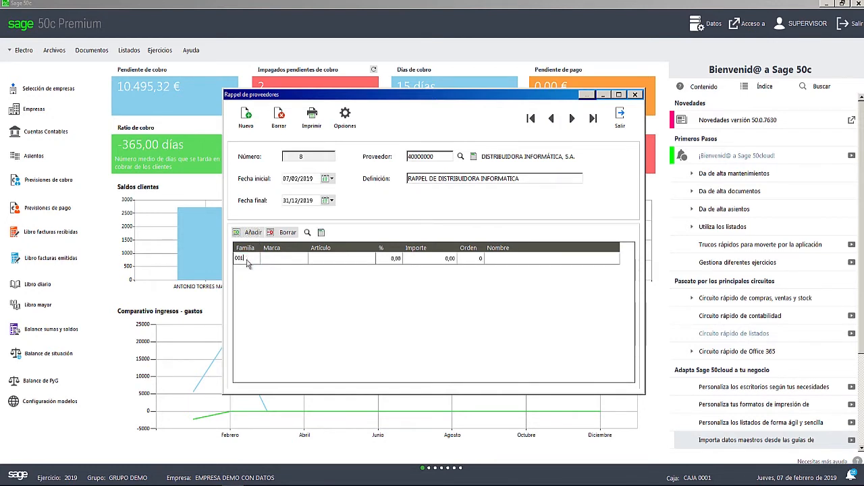
key(Tab)
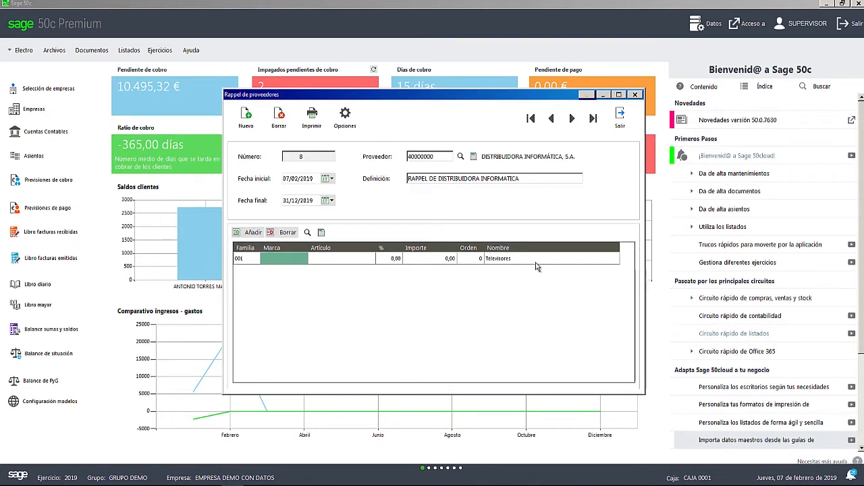
- Set the Televisores line's percentage to 10 and its Importe to 1000
click(395, 262)
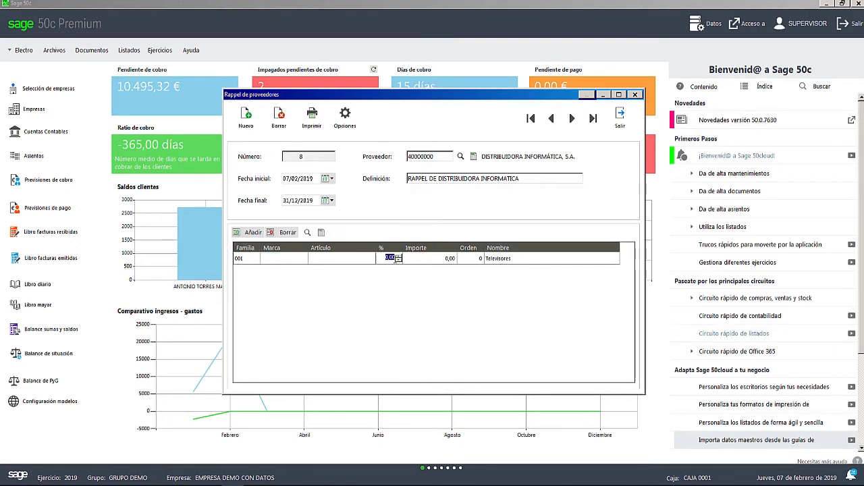
click(388, 258)
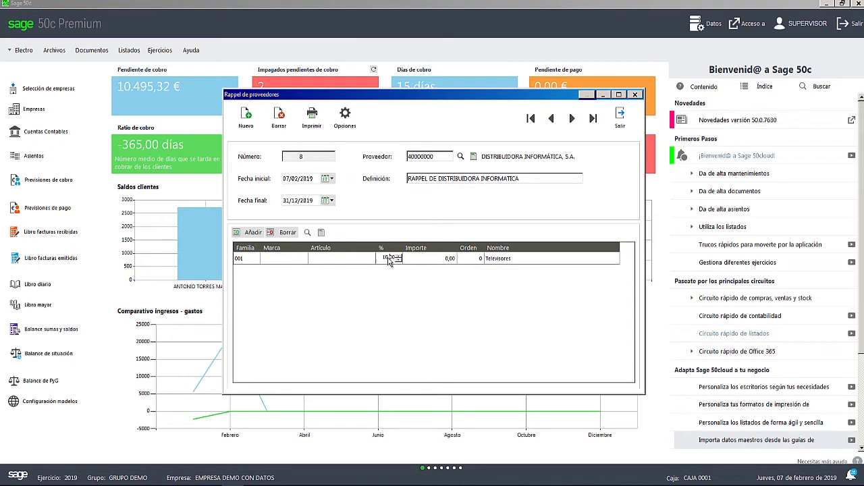
key(Tab)
click(454, 265)
text(1000)
key(Tab)
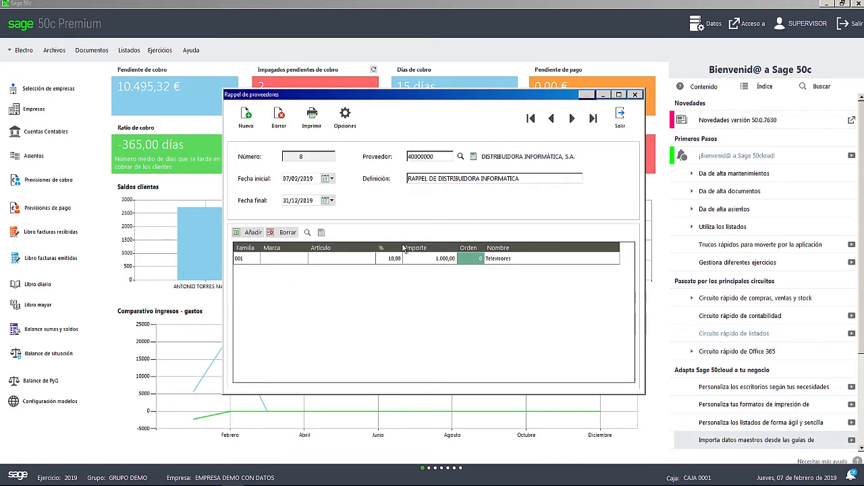
- Add a second rappel line and assign the brand SONY from the Marca search
click(250, 232)
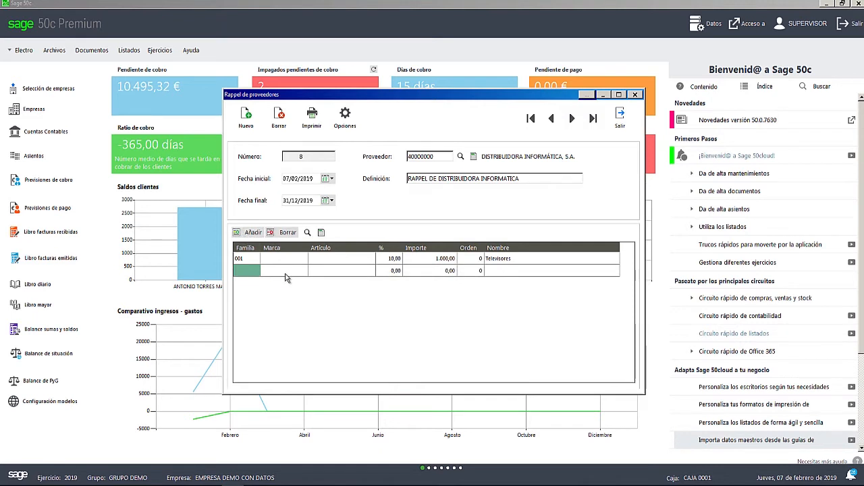
click(279, 271)
click(307, 233)
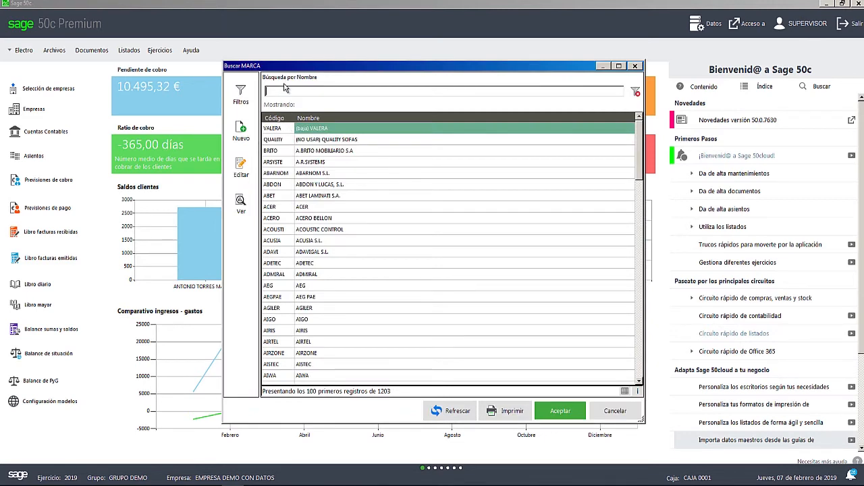
text(SONEY)
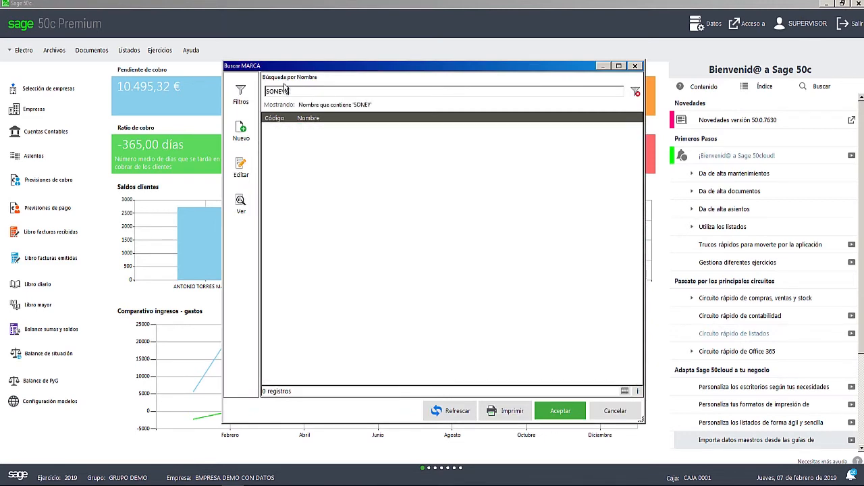
text(Ç)
key(BackSpace)
key(BackSpace)
key(BackSpace)
text(Y)
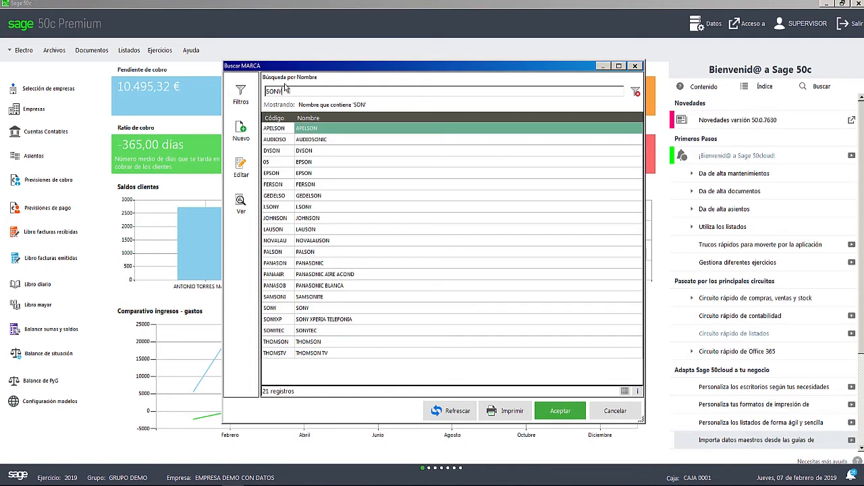
double_click(313, 140)
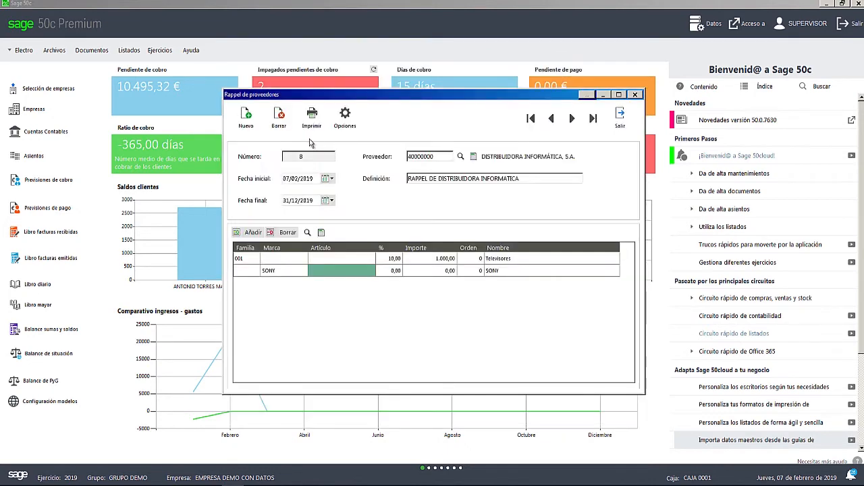
- Set the SONY line's percentage to 7 and its Importe to 700
click(394, 270)
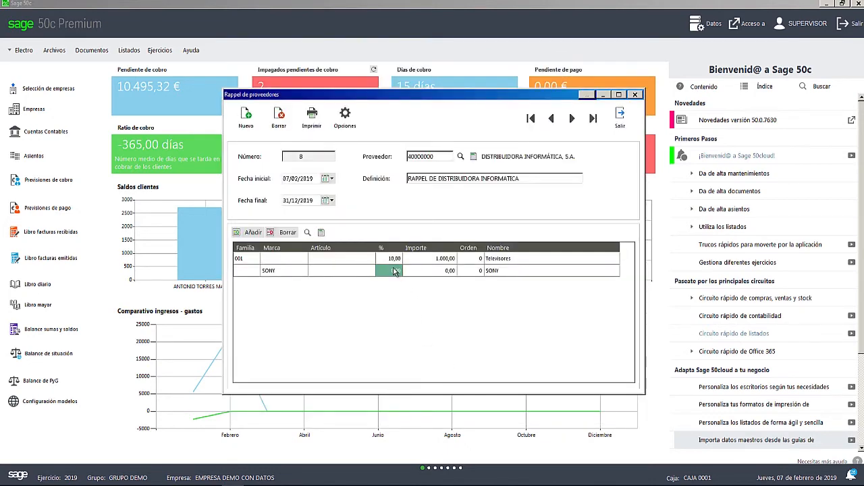
click(395, 270)
click(392, 273)
text(7)
key(Return)
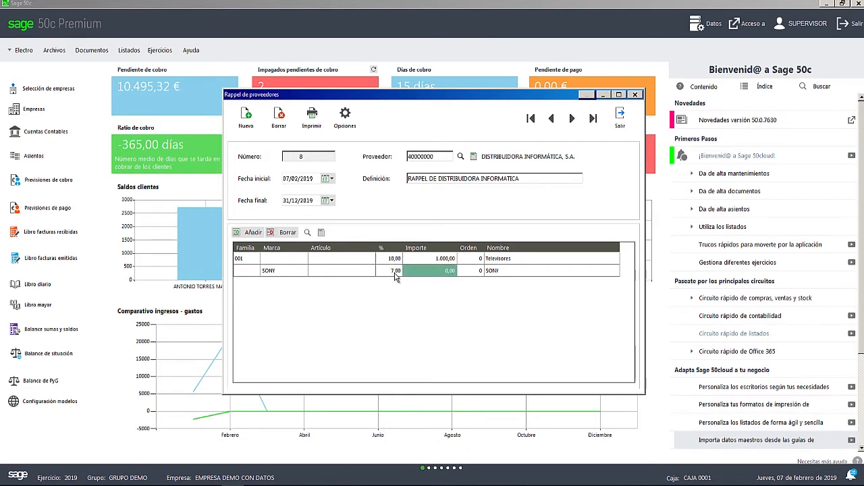
click(440, 270)
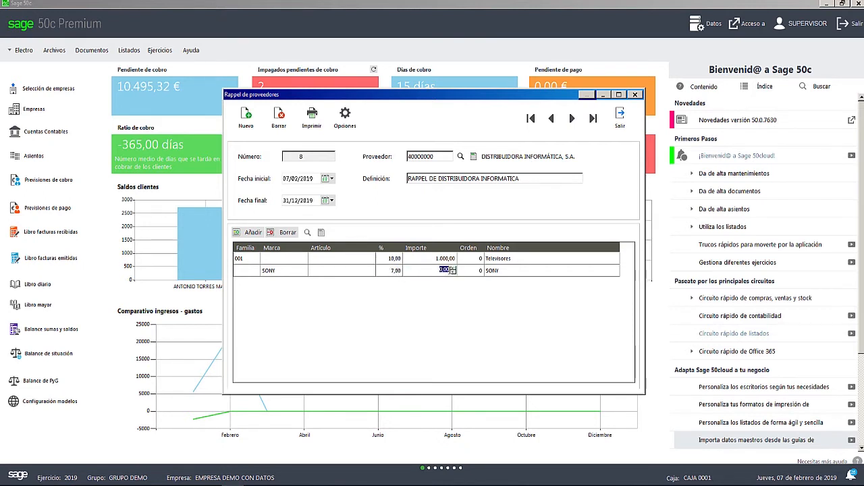
text(700,00)
key(Return)
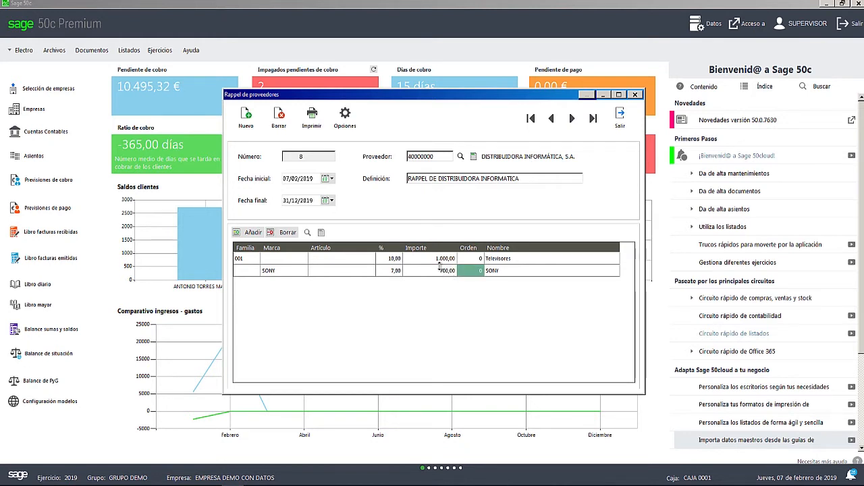
- Add a third rappel line and assign article KDL32WD750BAEP by searching articles for "TELEVISOR SO"
click(253, 232)
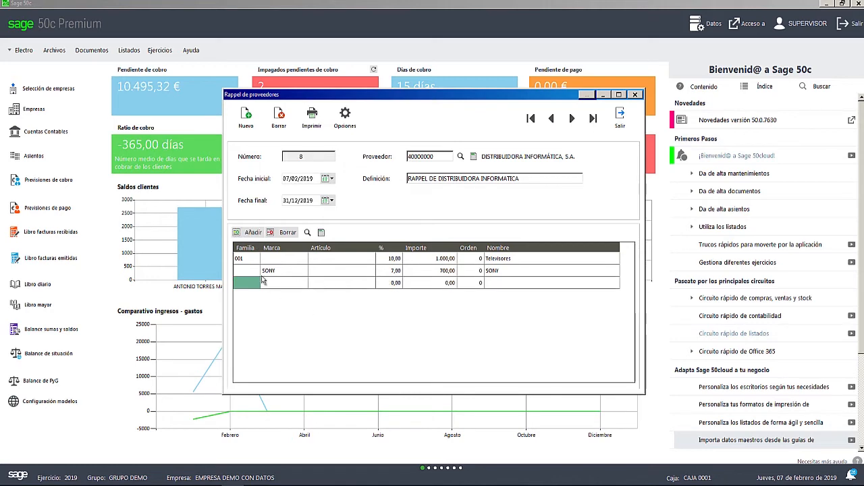
click(331, 282)
click(336, 283)
click(307, 232)
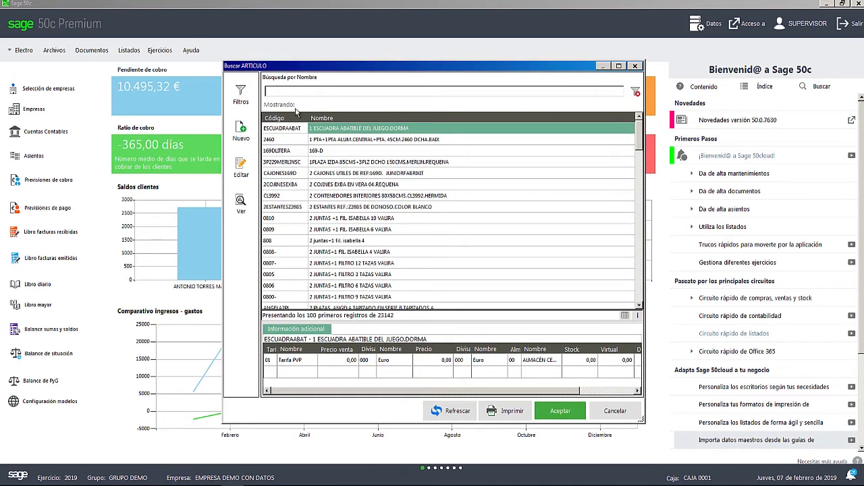
text(TELEVISOR)
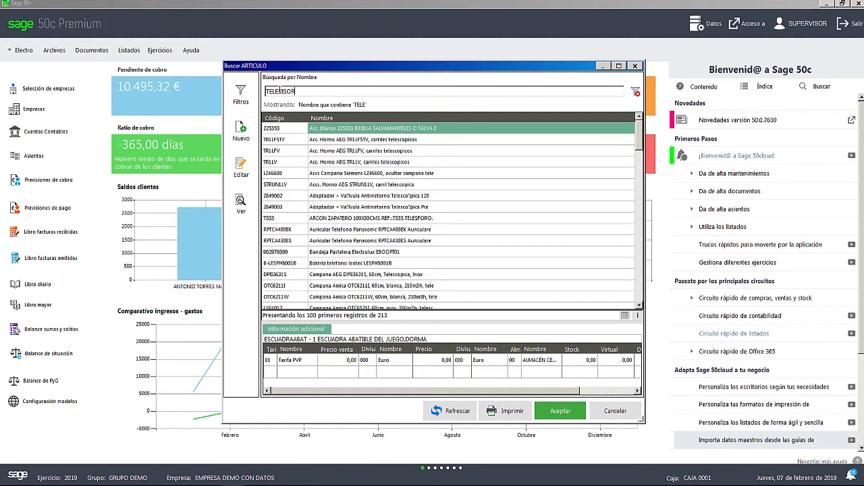
text( SO)
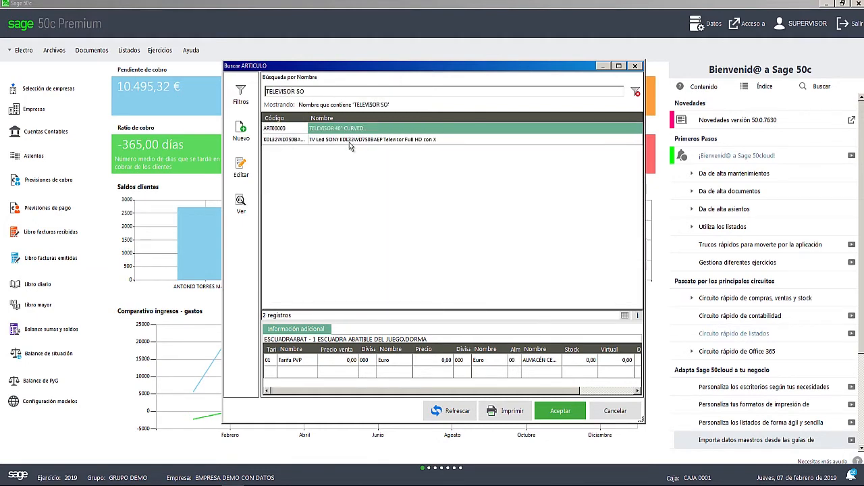
double_click(350, 141)
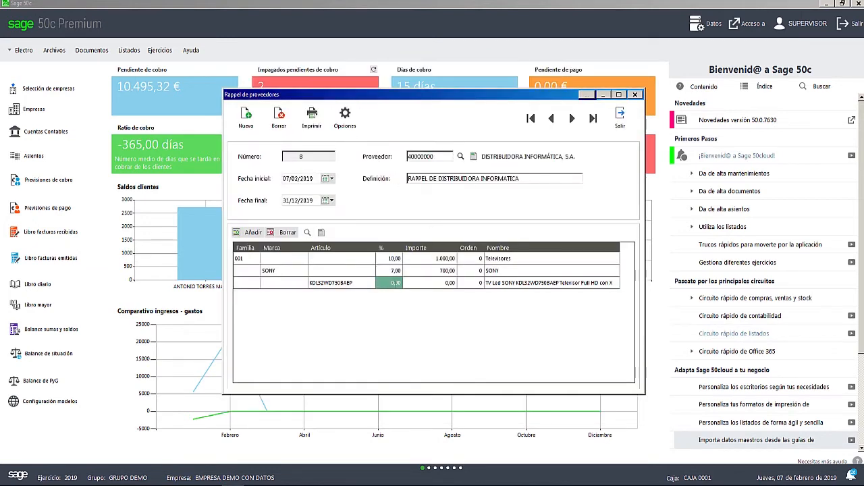
- Set the KDL32WD750BAEP article line's percentage to 5 and its Importe to 1200
click(393, 282)
text(5)
key(Tab)
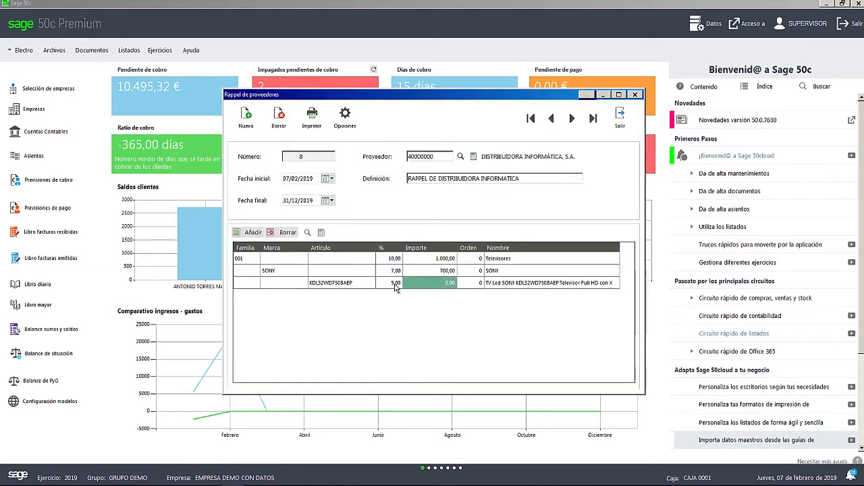
click(448, 282)
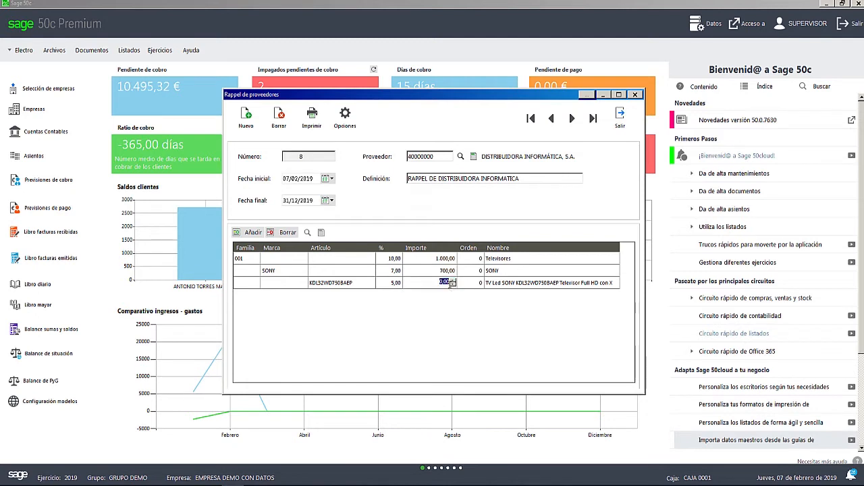
text(1200)
key(Tab)
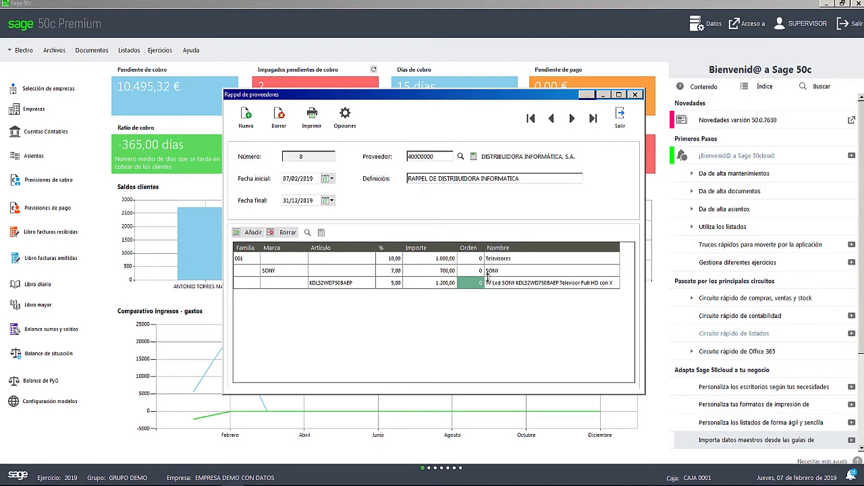
- Set the Orden of the rappel lines to 1 for the article, 2 for SONY and 3 for Televisores
click(481, 285)
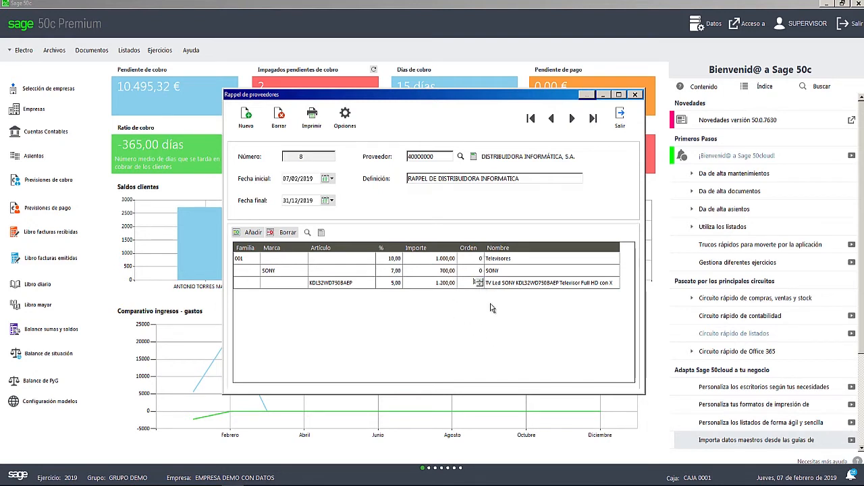
click(484, 272)
click(483, 272)
click(480, 259)
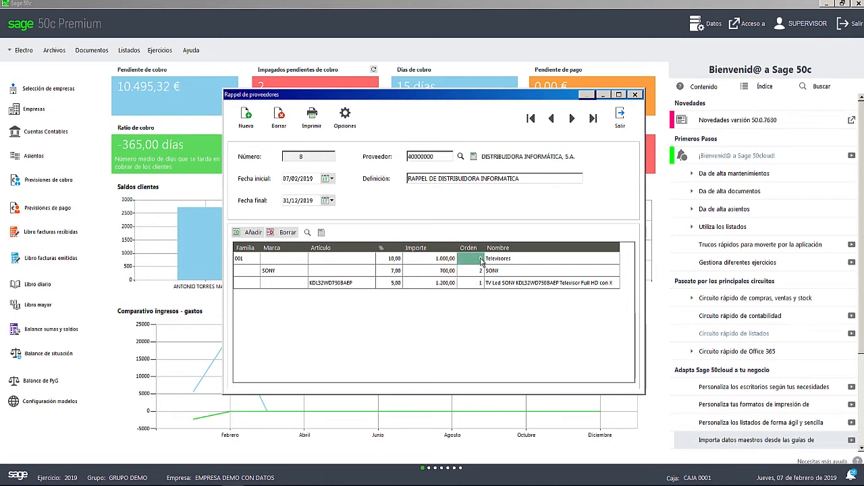
click(482, 259)
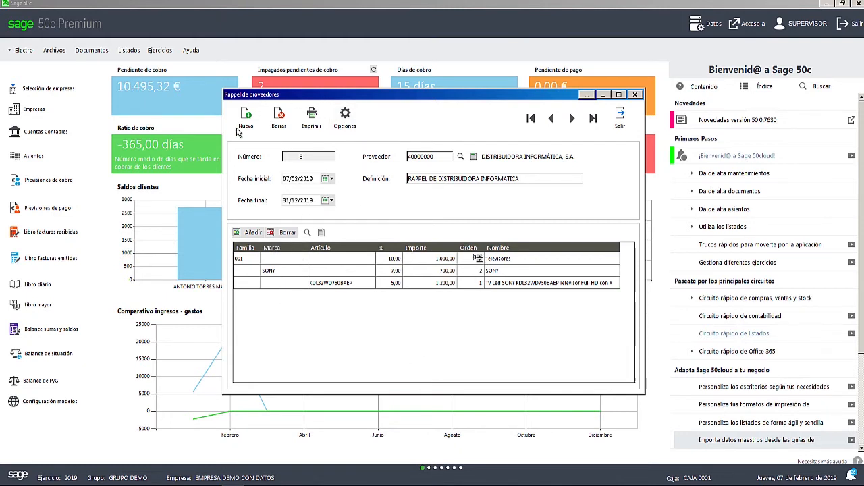
- Review the Recálculo settings in the supplier rappel's options
click(351, 123)
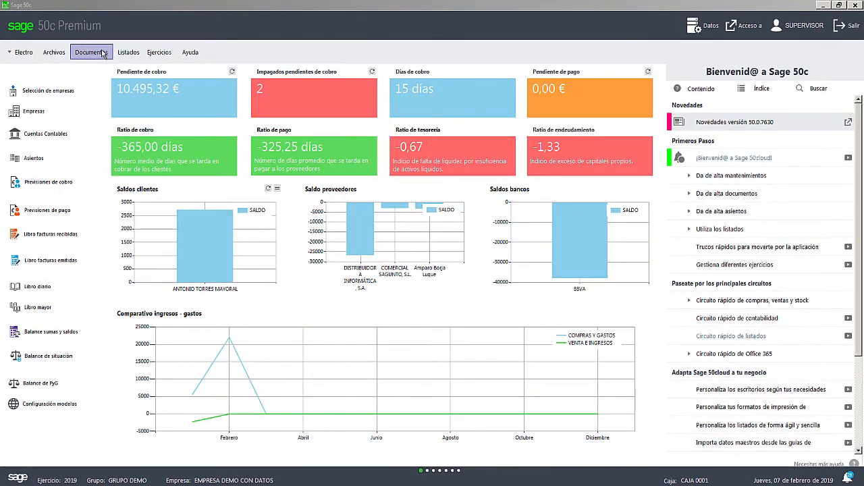
- Open Partes de SAT and create a new SAT document with an automatic number
click(102, 53)
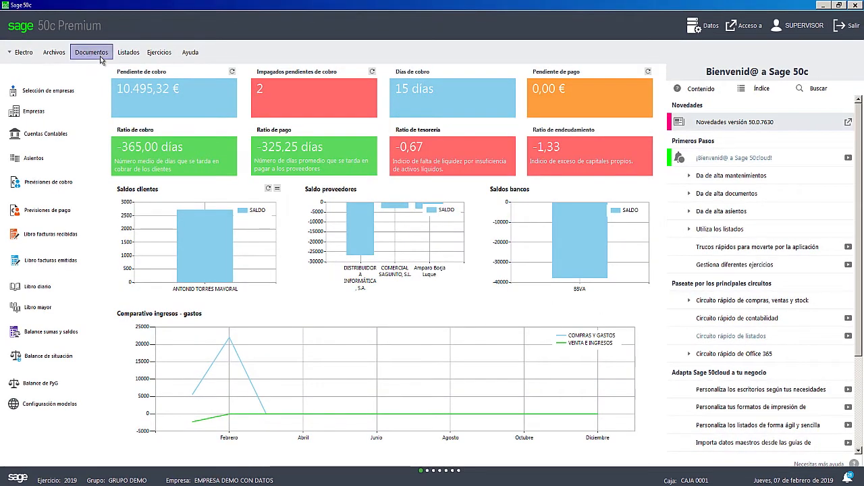
click(110, 81)
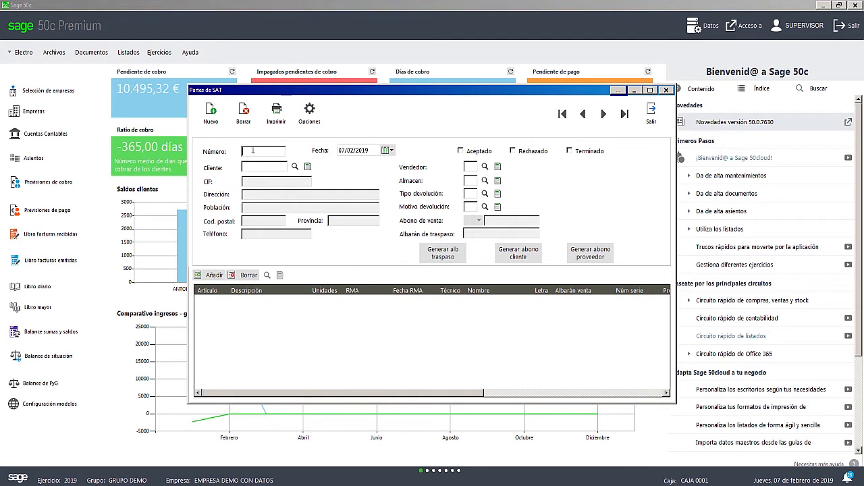
key(Return)
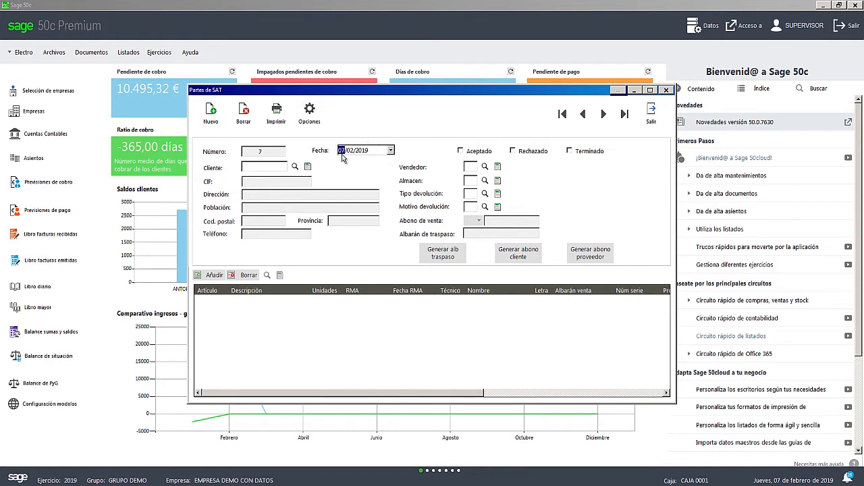
- Assign the sixth customer in the client list and Vendedor 03 to the new SAT document
click(298, 169)
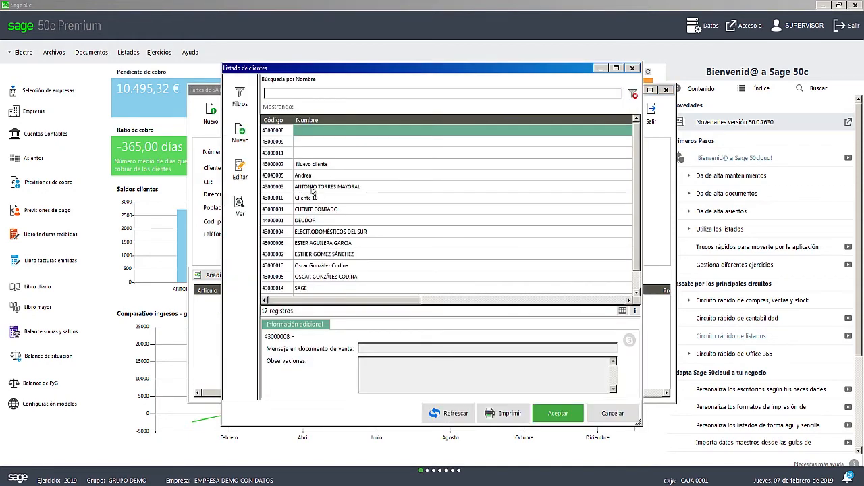
double_click(312, 186)
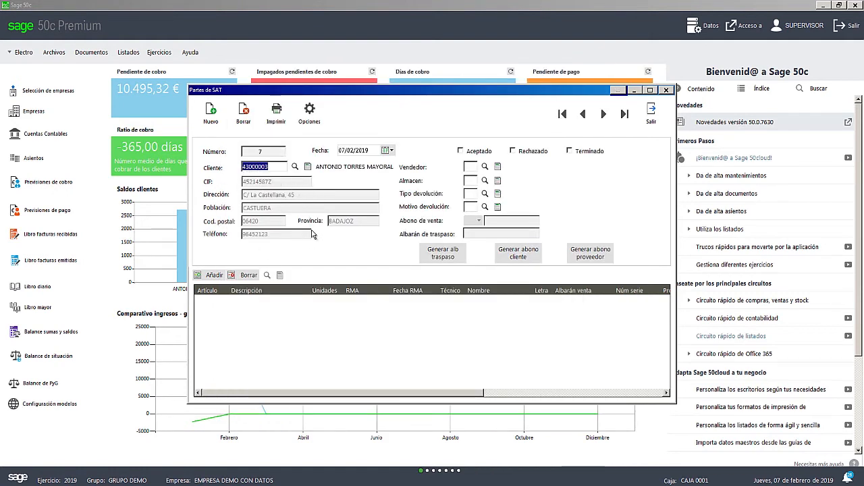
click(484, 167)
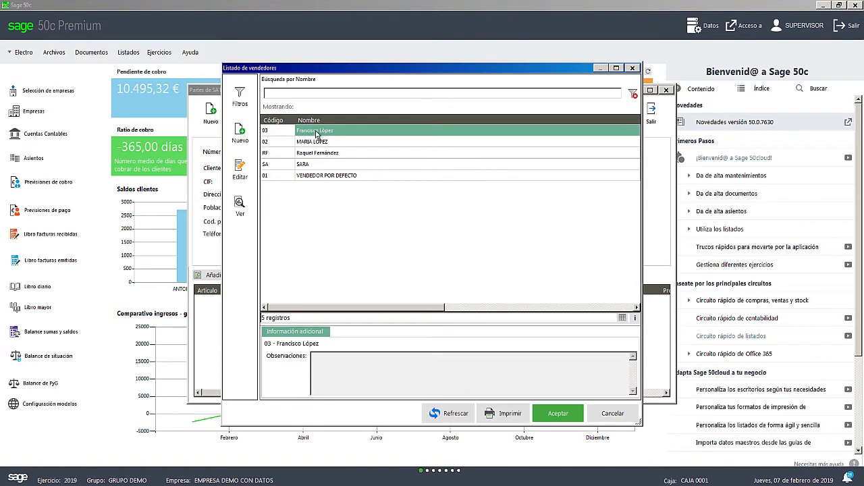
double_click(316, 131)
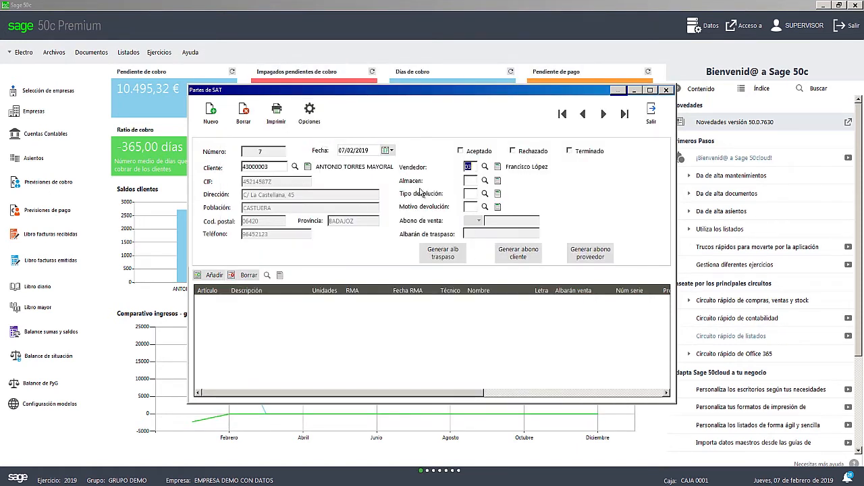
- Set the SAT document's Almacén to 15 ALMACEN DEFECTUOSOS and its Tipo devolución to RP Reparacion propia
click(484, 181)
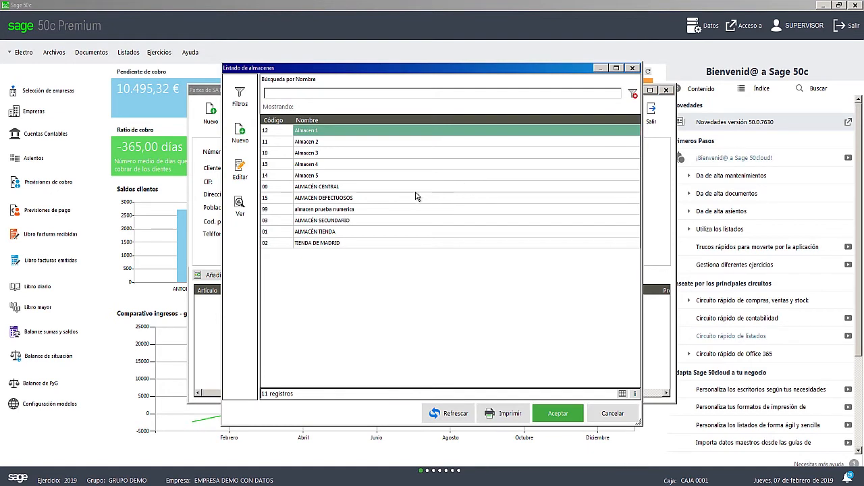
double_click(300, 199)
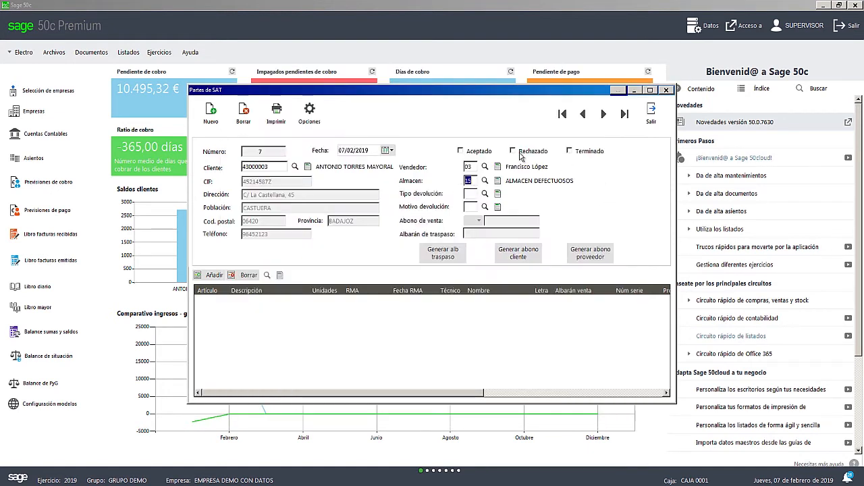
click(485, 194)
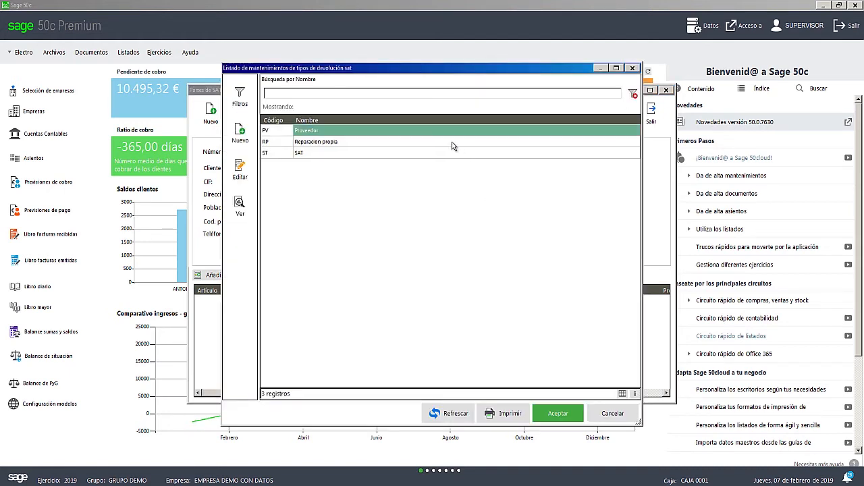
click(308, 143)
key(Return)
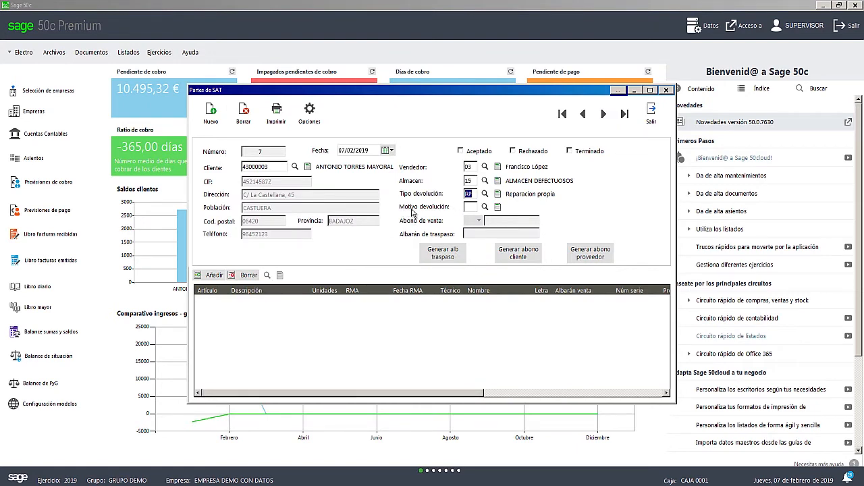
- Set the Motivo devolución of the SAT document to TE Terminal no enciende
click(485, 206)
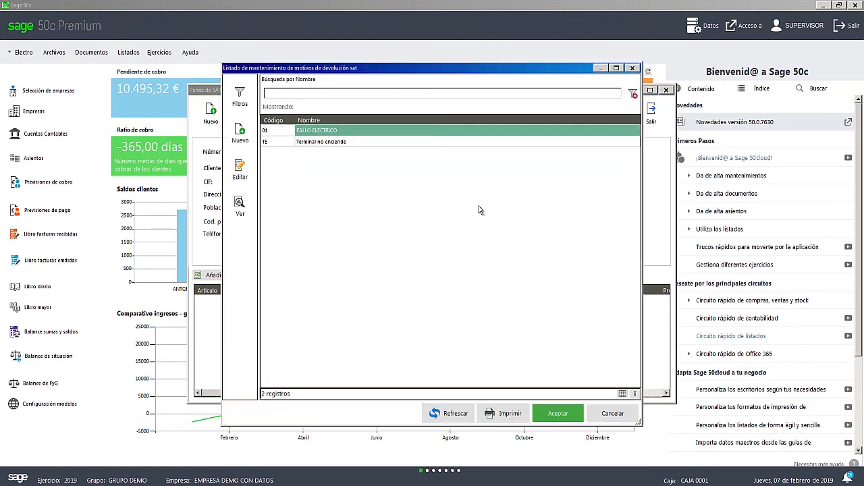
click(326, 147)
click(558, 413)
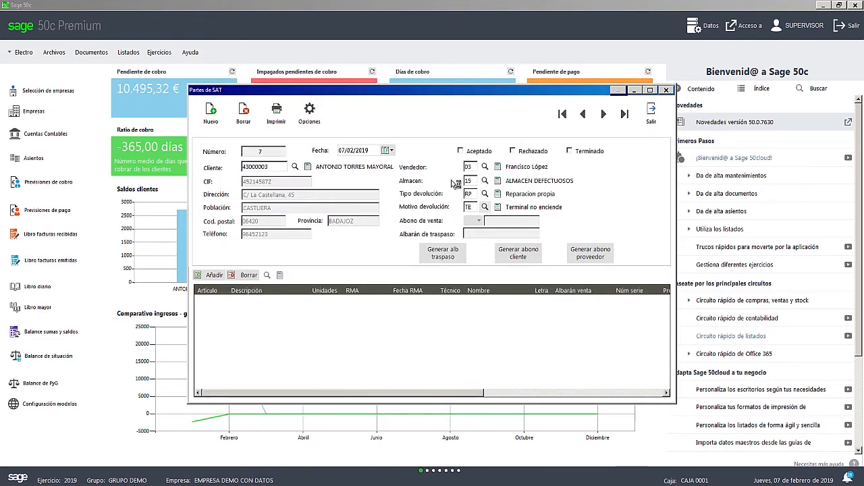
- Set the Motivo devolución to 01 FALLO ELECTRICO and review that reason's maintenance record
click(484, 208)
double_click(302, 133)
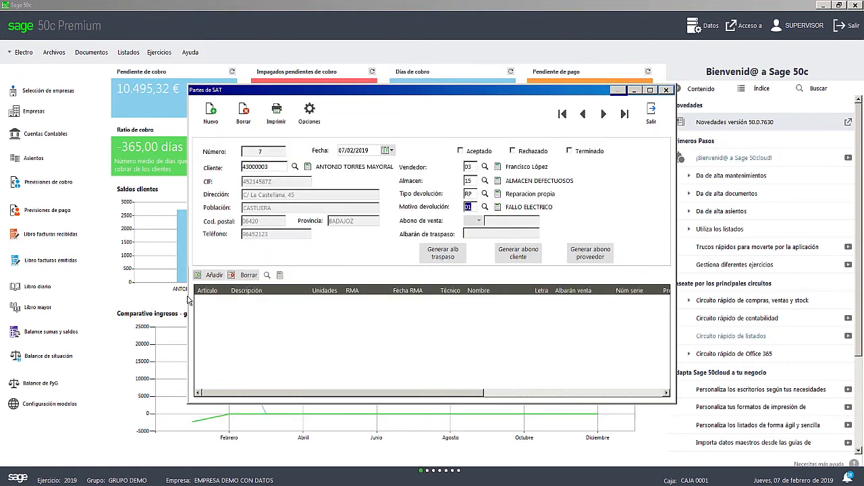
click(497, 208)
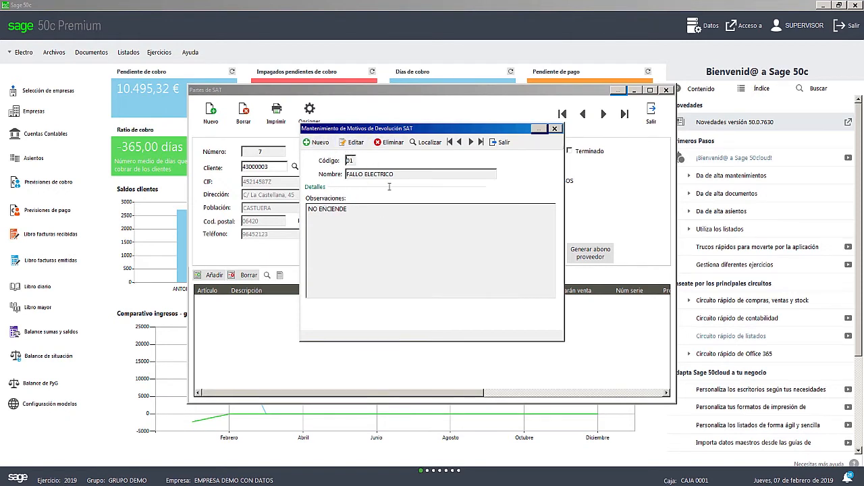
click(554, 128)
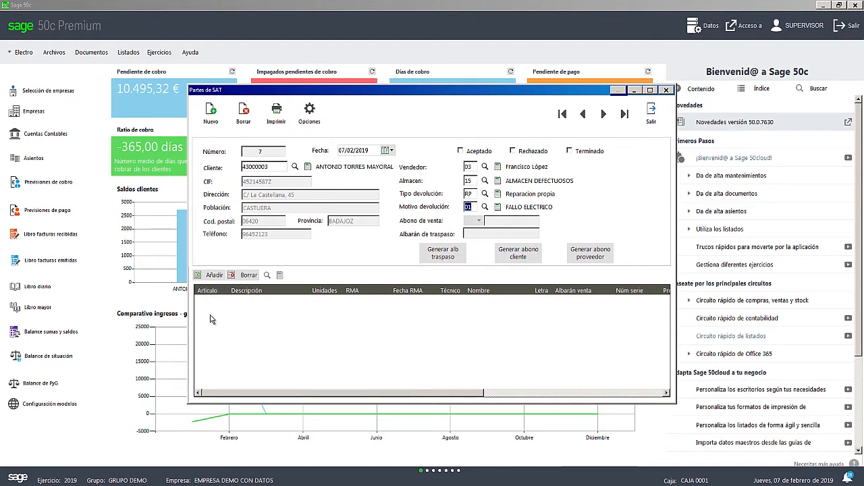
- Add a line for article TECL0004 TECLADO MICROSOFT WIRELESS, found by searching for TECLADO, with 1 unit
click(209, 275)
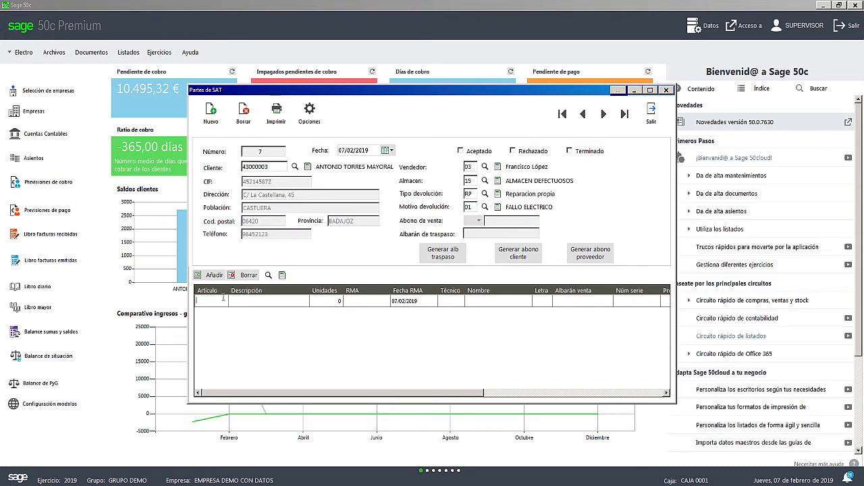
click(268, 277)
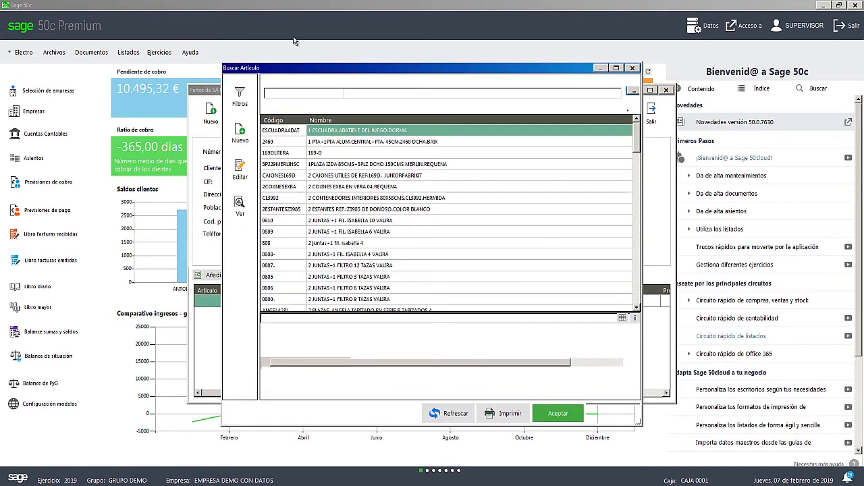
text(TEC)
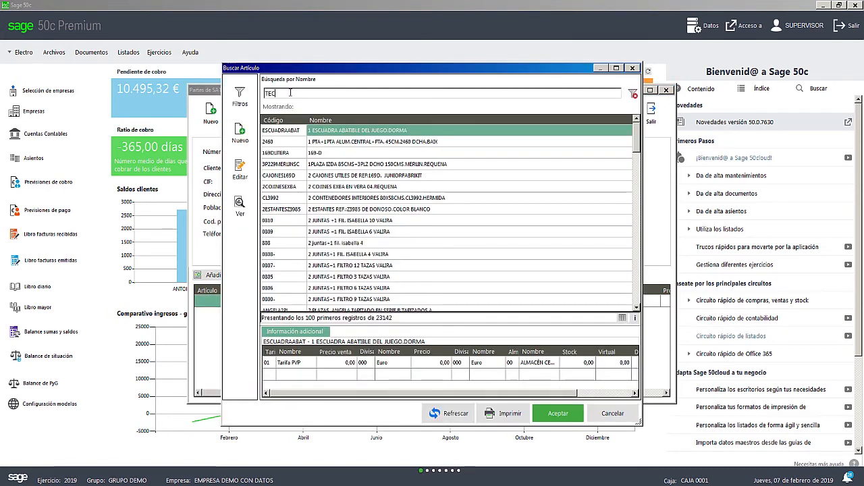
text(LADO)
key(Return)
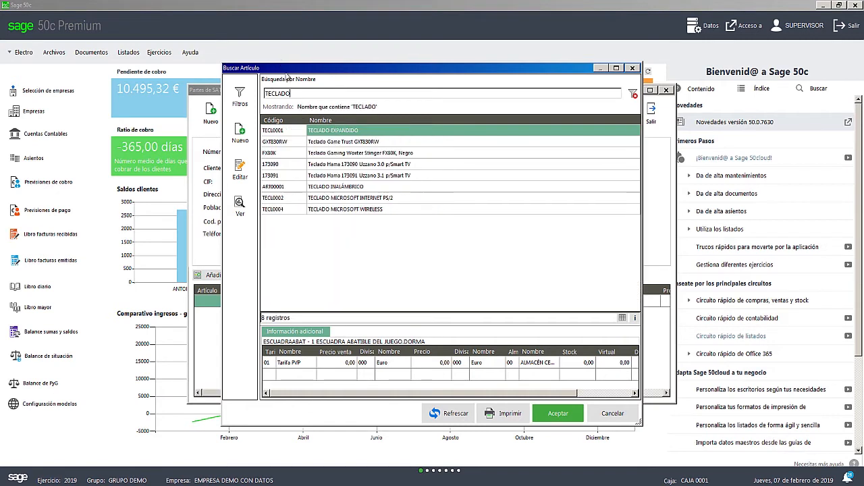
double_click(356, 210)
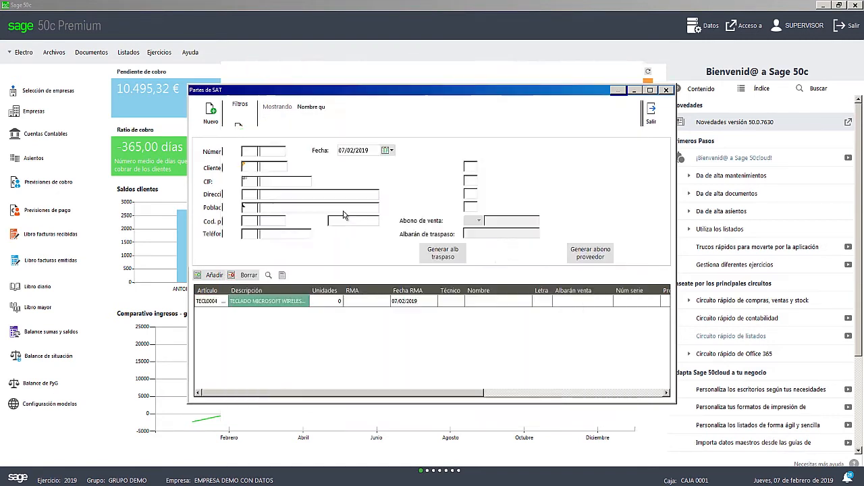
click(336, 302)
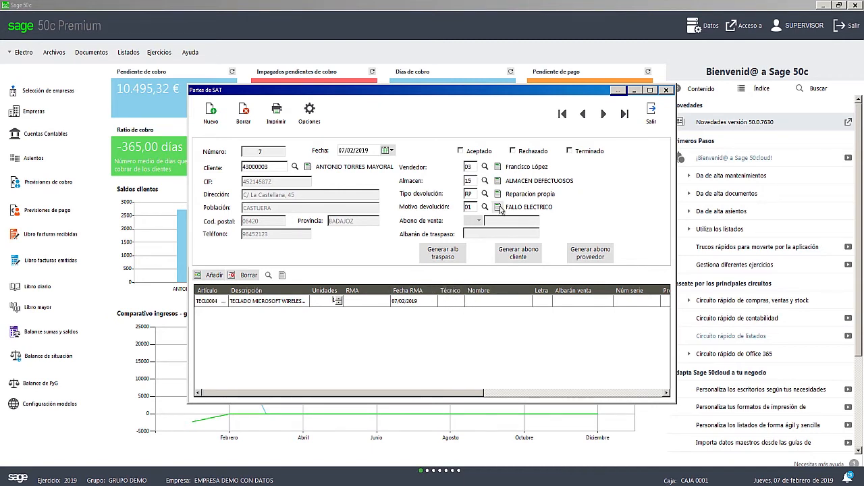
- Assign repair technician 02 to the keyboard line
click(449, 302)
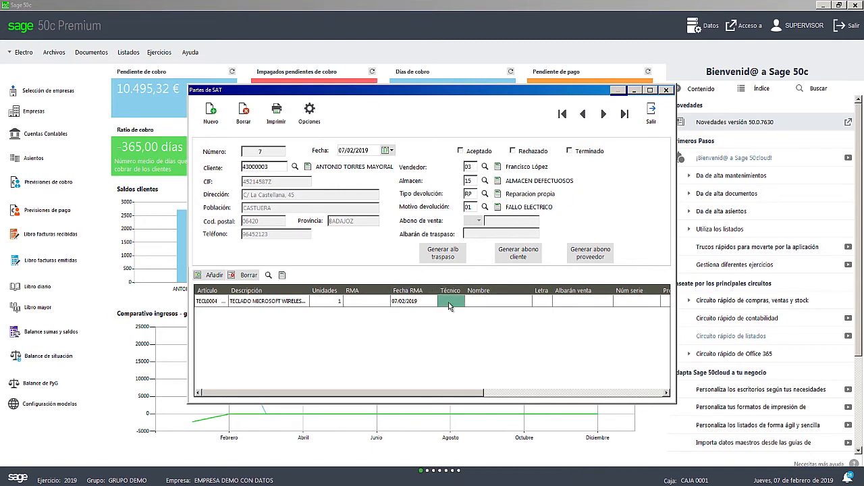
click(445, 302)
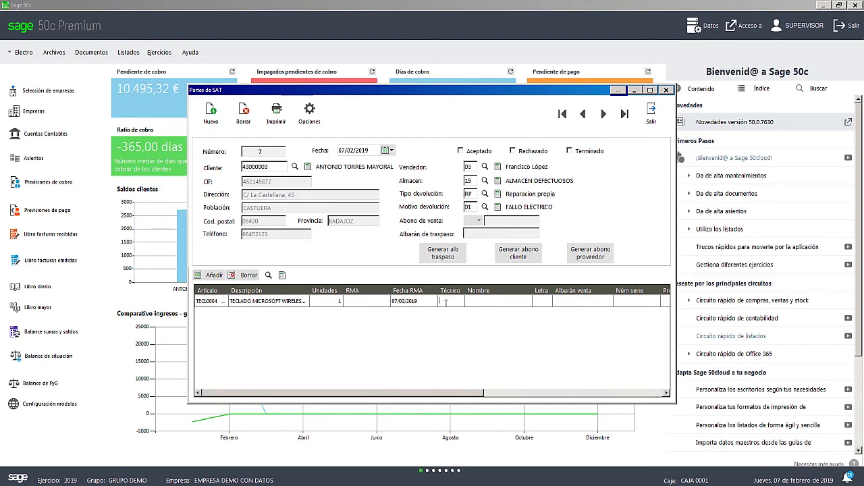
click(268, 275)
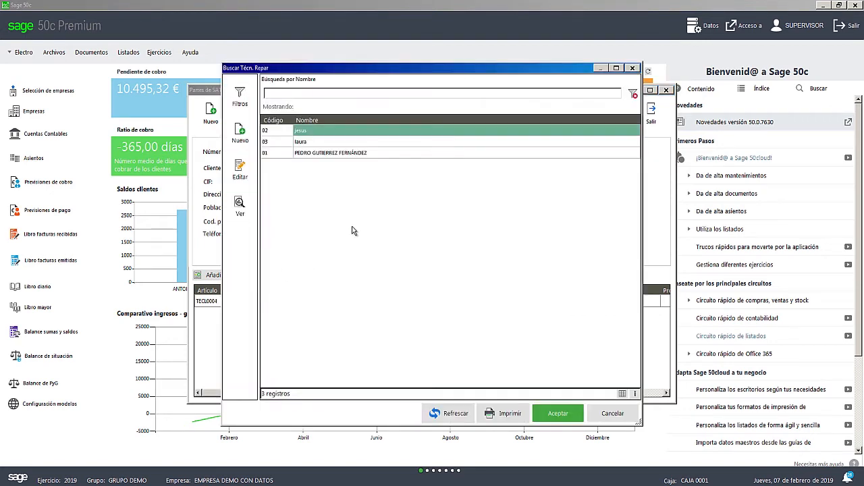
double_click(299, 135)
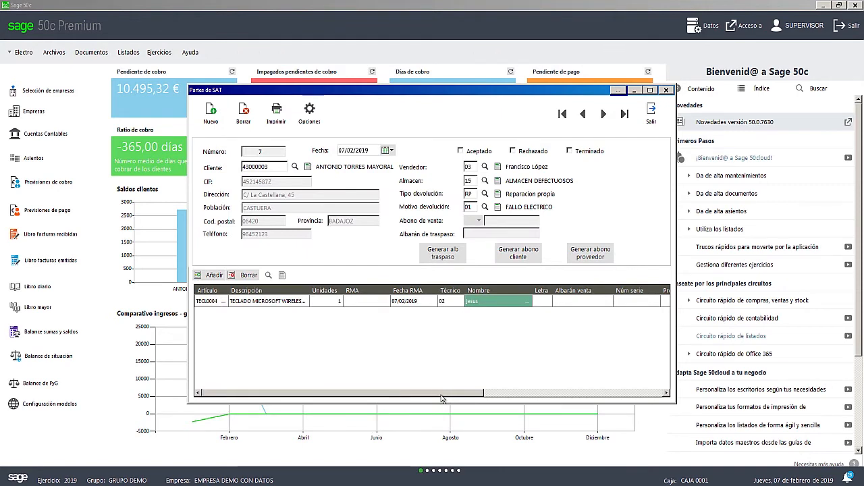
- Review the remaining columns of the keyboard line and try to generate the abono proveedor from the SAT document
drag(443, 399, 456, 396)
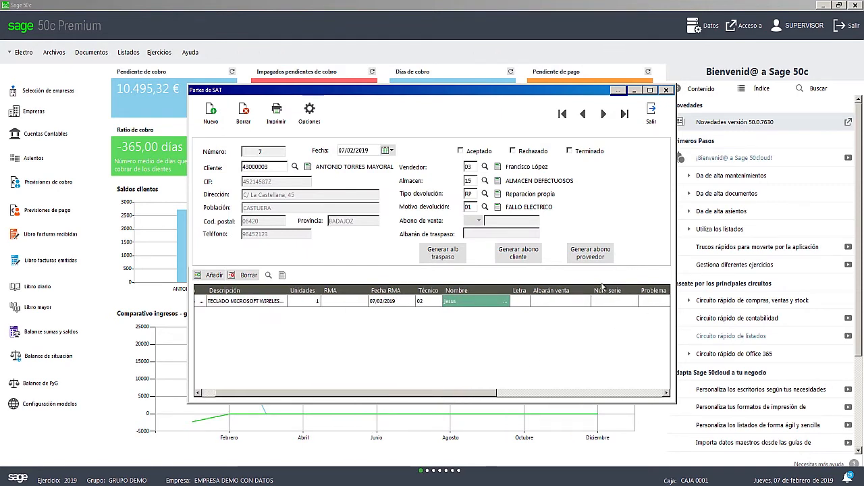
click(564, 301)
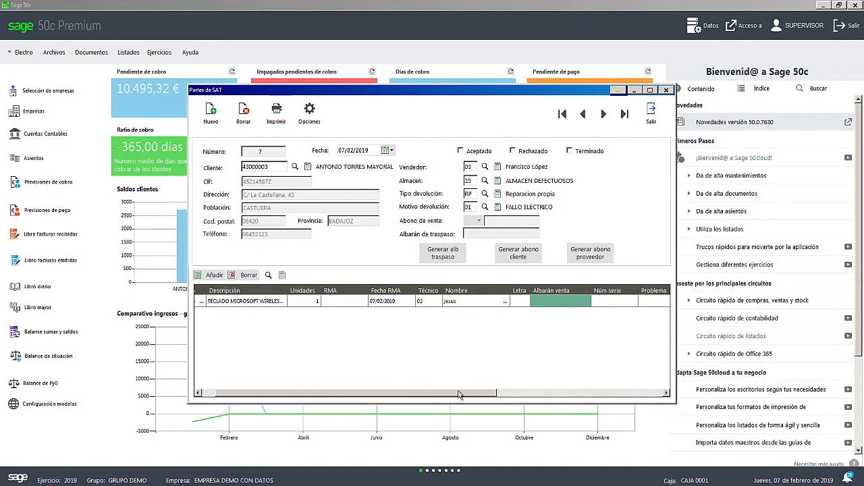
drag(458, 393, 616, 389)
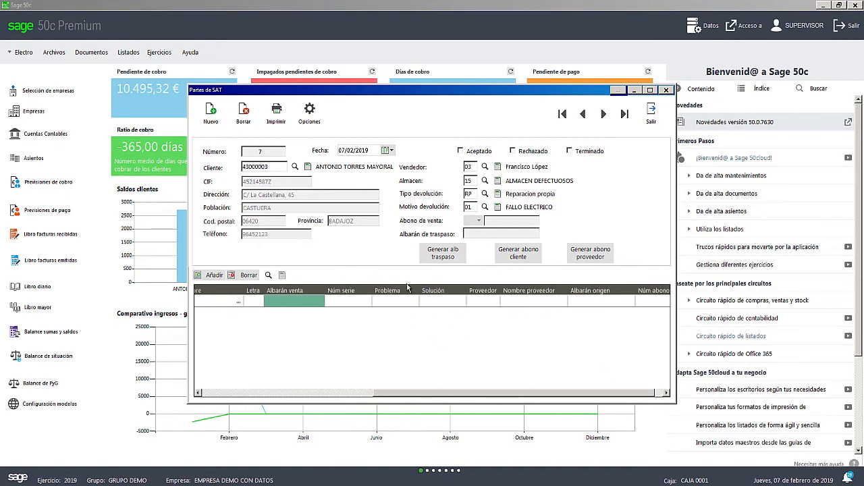
drag(482, 394, 499, 390)
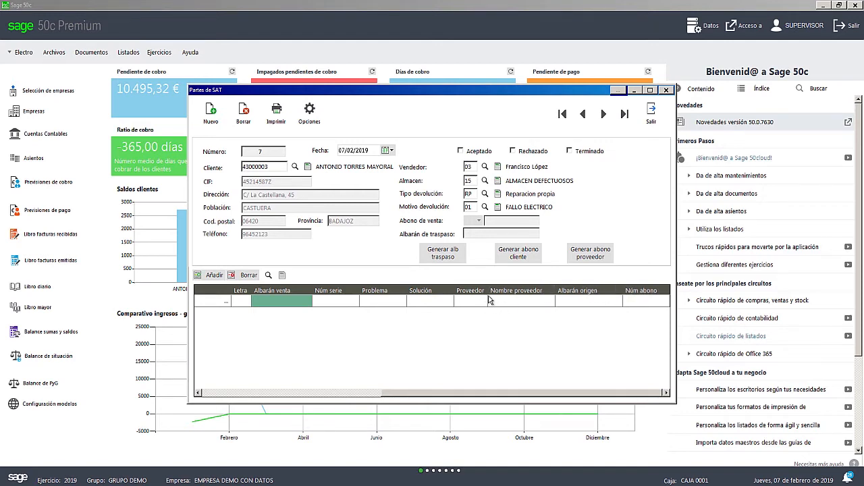
click(598, 262)
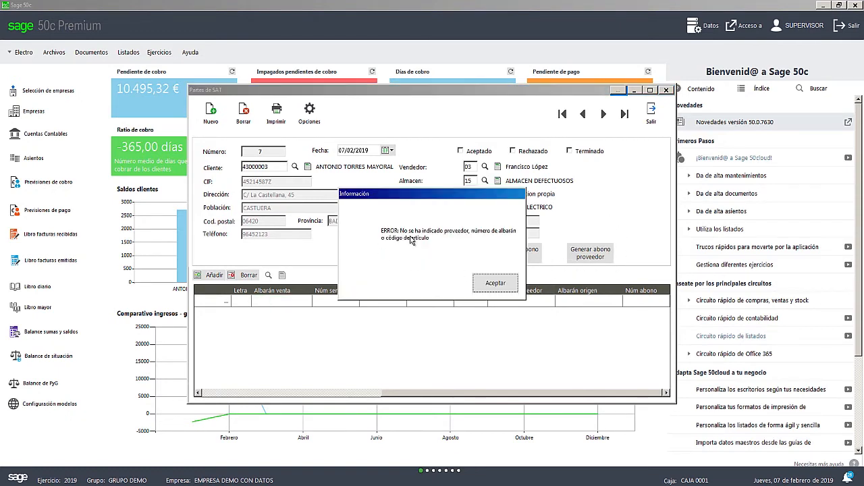
click(496, 283)
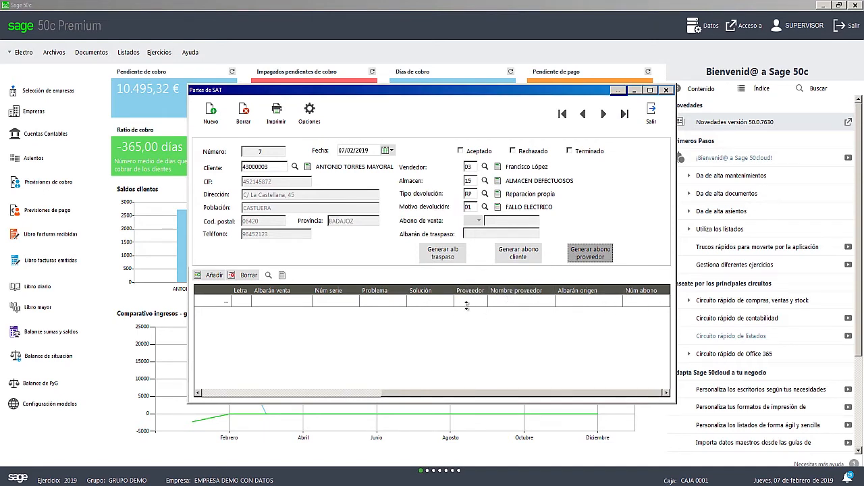
- Set the keyboard line's Proveedor to DISTRIBUIDORA INFORMÁTICA, S.A. and its Albarán origen to 2
click(467, 306)
click(471, 302)
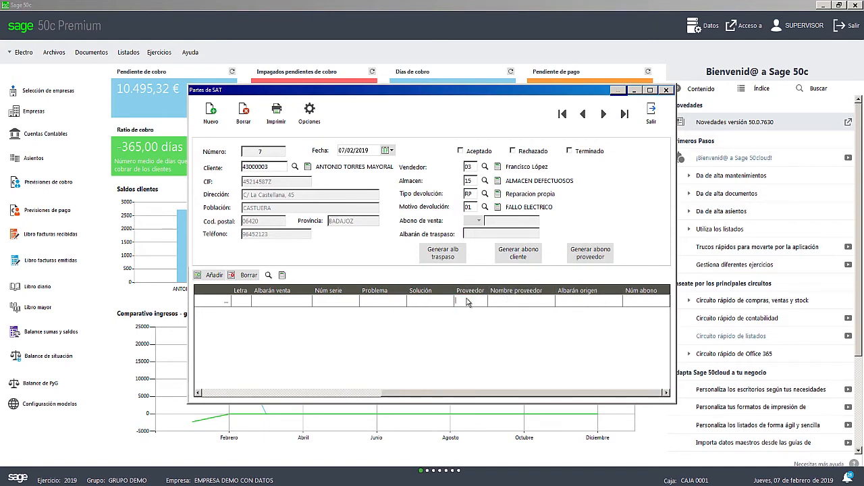
click(268, 275)
double_click(336, 221)
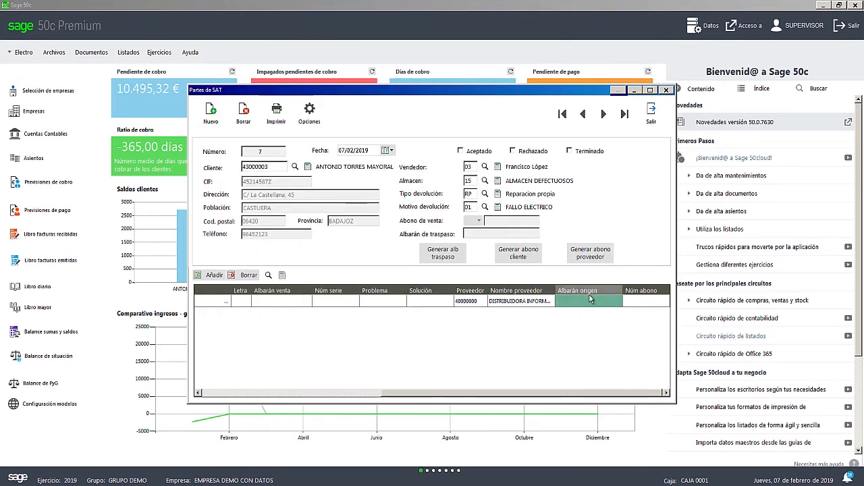
click(269, 276)
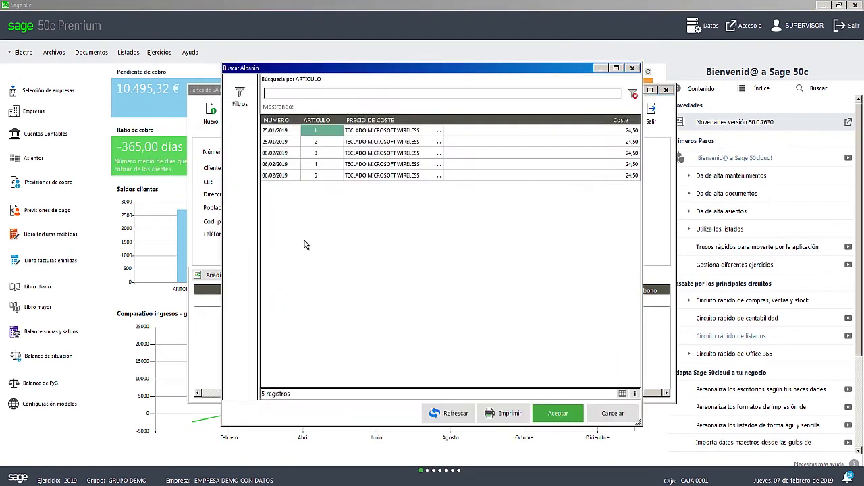
double_click(284, 142)
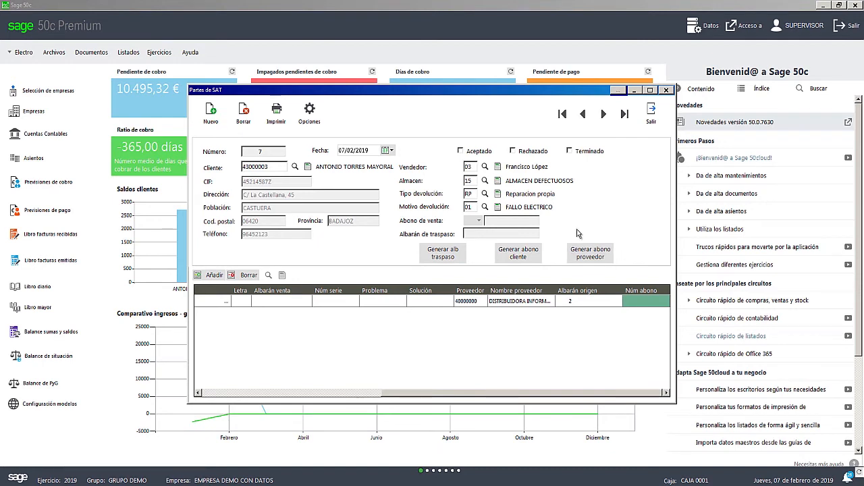
- Generate the abono proveedor for the keyboard line and close the SAT document
click(586, 261)
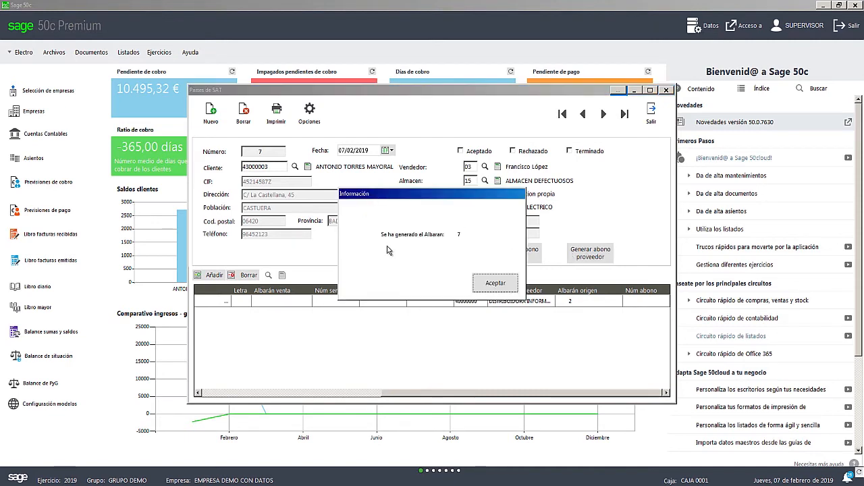
click(511, 291)
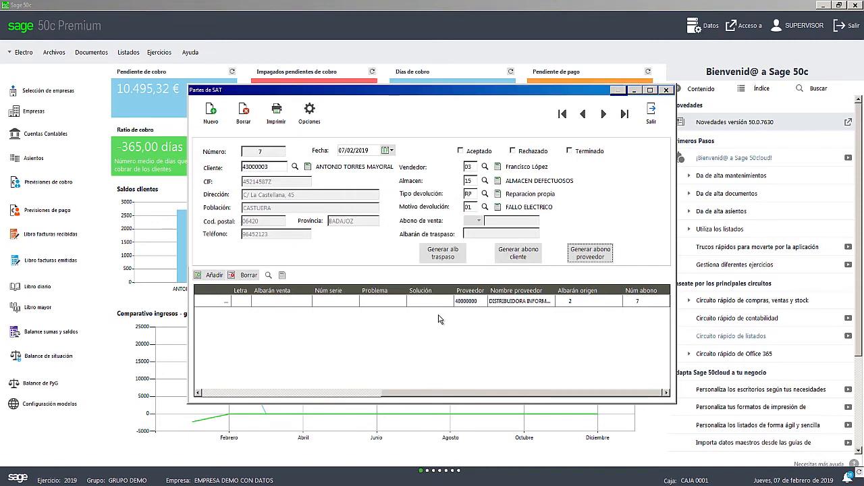
click(509, 289)
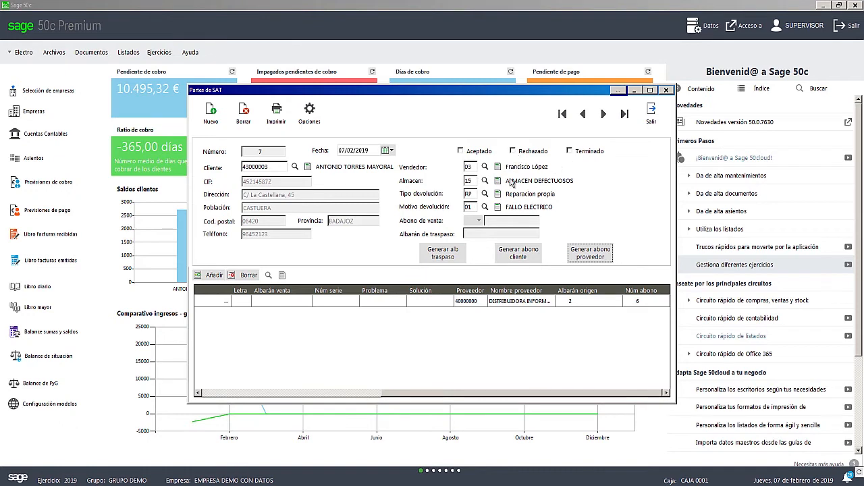
click(652, 116)
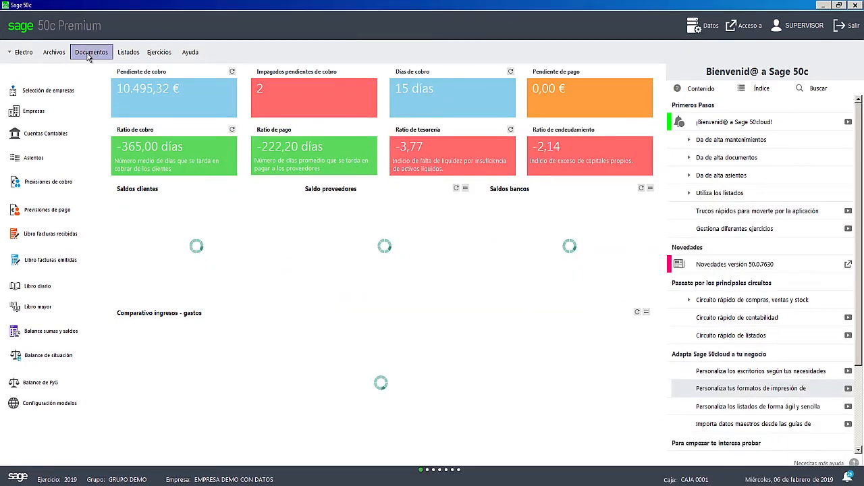
- Open the Generador automático de albaranes de venta
click(89, 52)
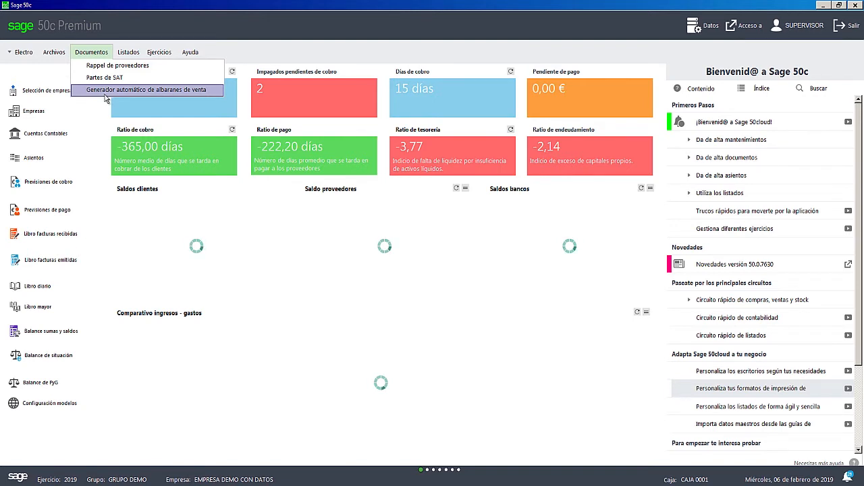
click(105, 97)
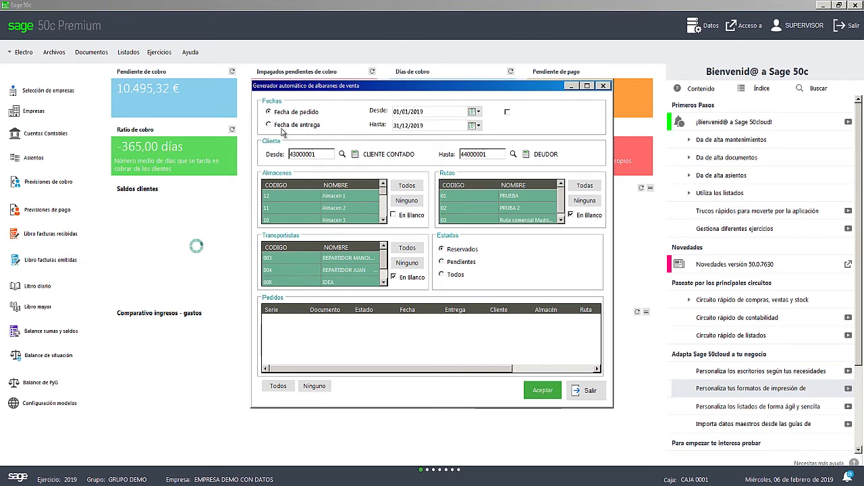
- Set the generator's starting order date to 24/10/2018 and filter the orders by the Todos status
click(471, 112)
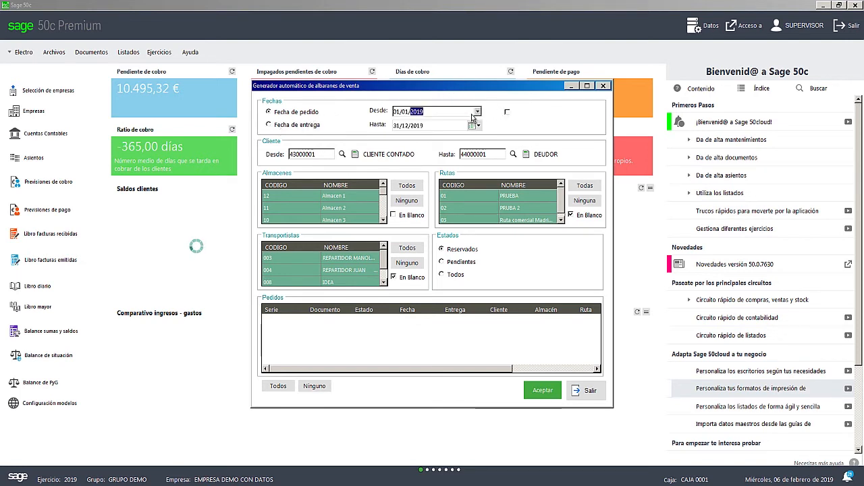
click(401, 124)
click(400, 125)
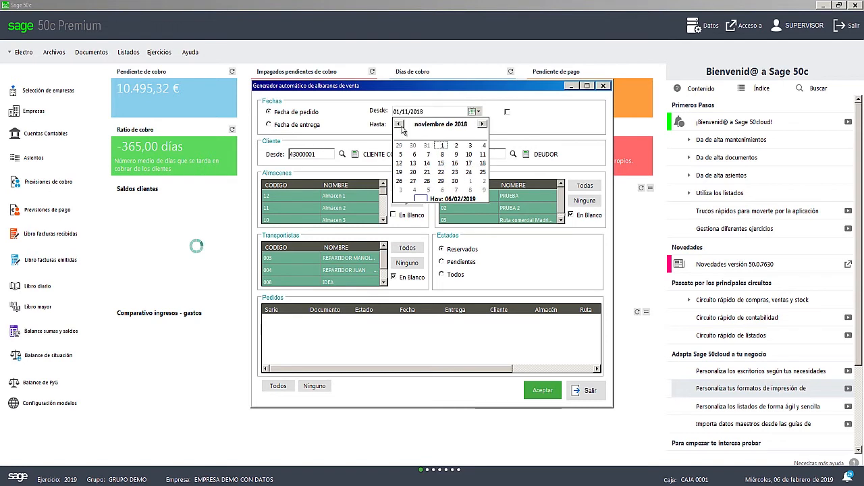
click(400, 124)
click(428, 180)
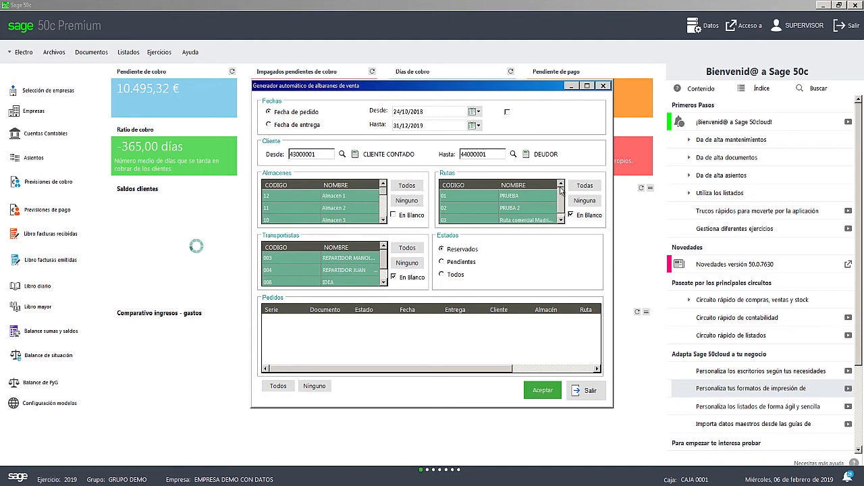
click(443, 274)
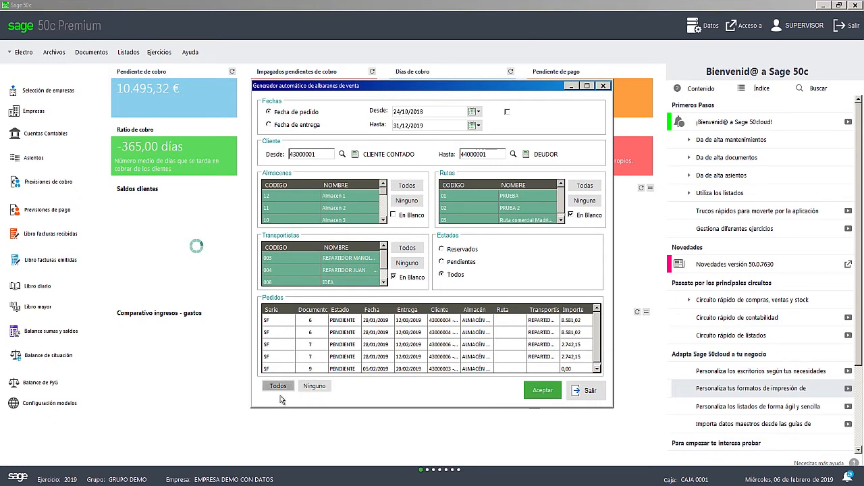
- Try to generate albaranes for the first SF 6 order line and both SF 7 lines, dismissing the result and closing the generator
click(339, 324)
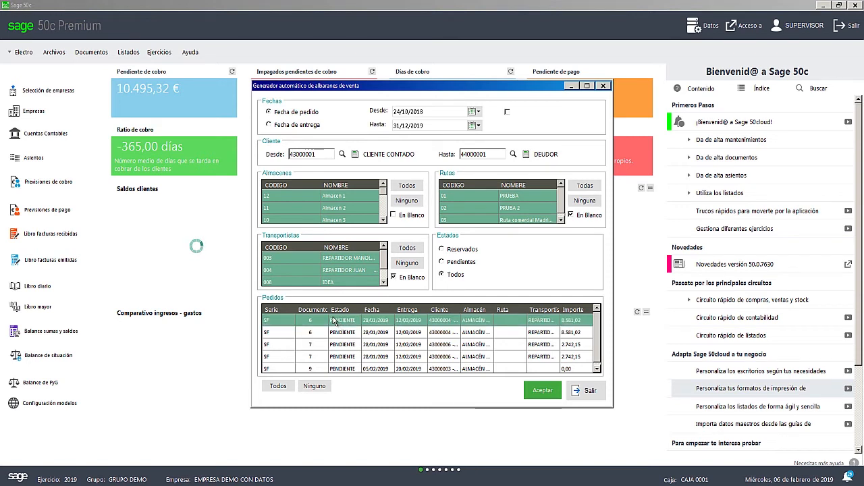
ctrl+click(281, 345)
ctrl+click(290, 358)
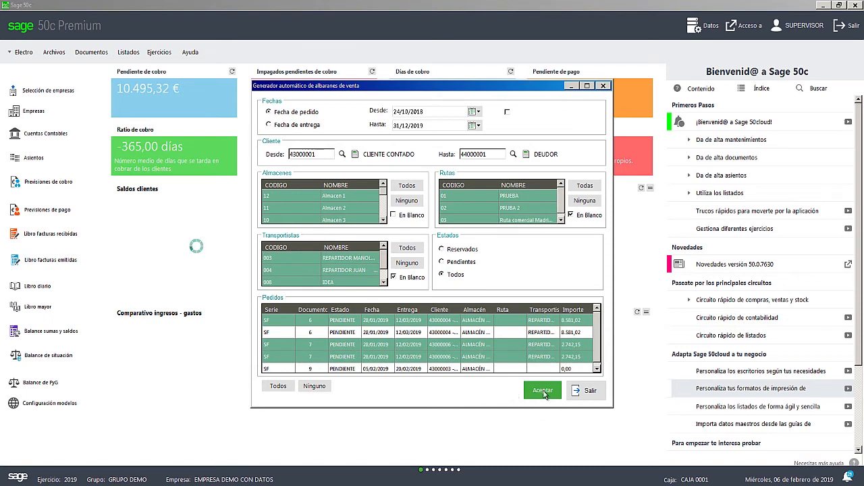
click(543, 393)
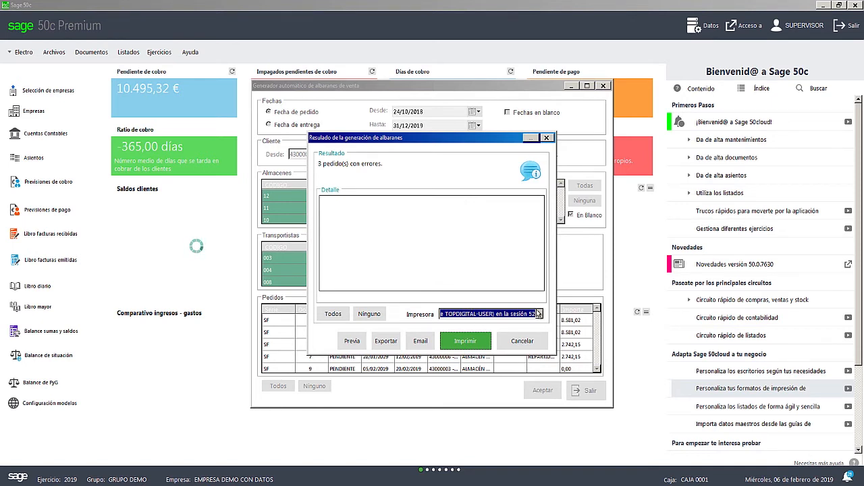
click(539, 344)
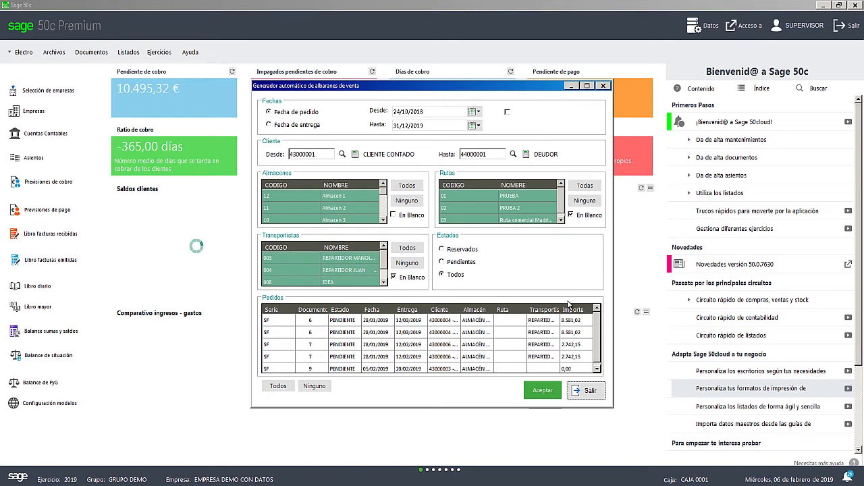
click(603, 87)
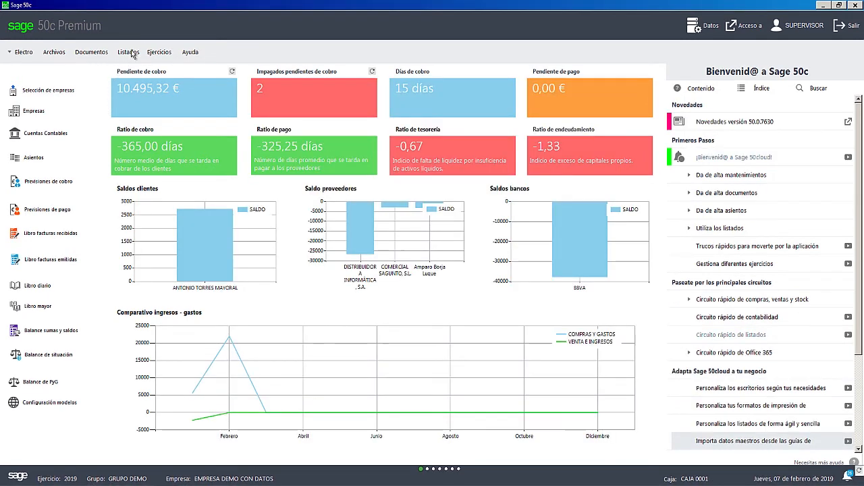
- Run the Listado de rappel de proveedor for 01/01/2019 to 31/12/2019, review it and close the report
click(132, 54)
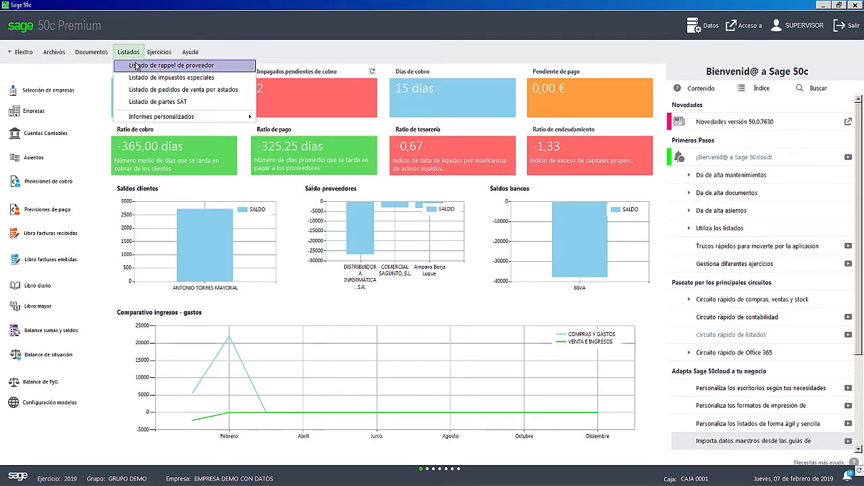
click(136, 67)
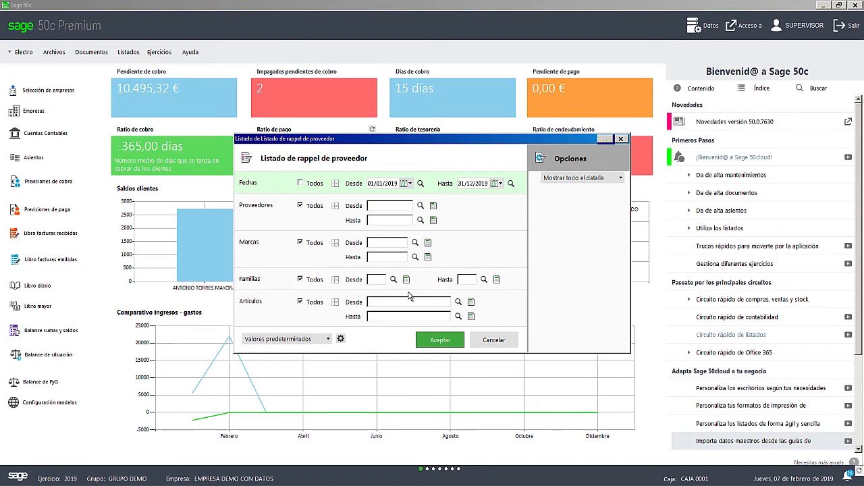
click(436, 343)
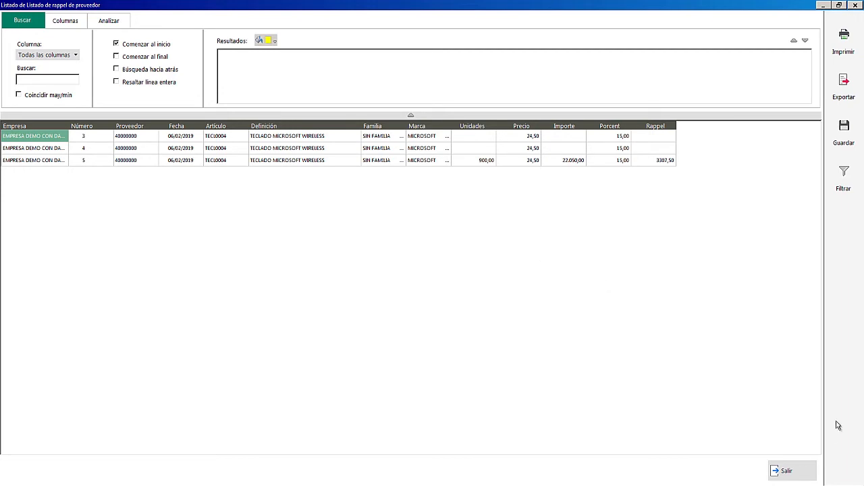
click(787, 470)
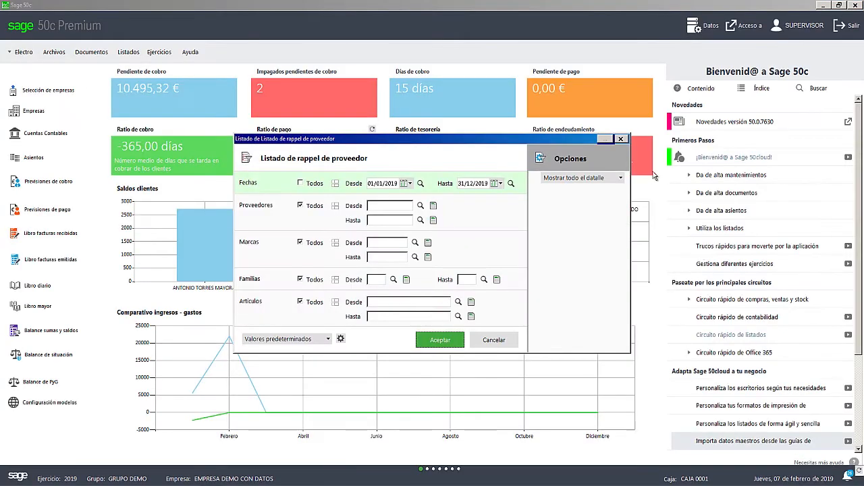
click(622, 140)
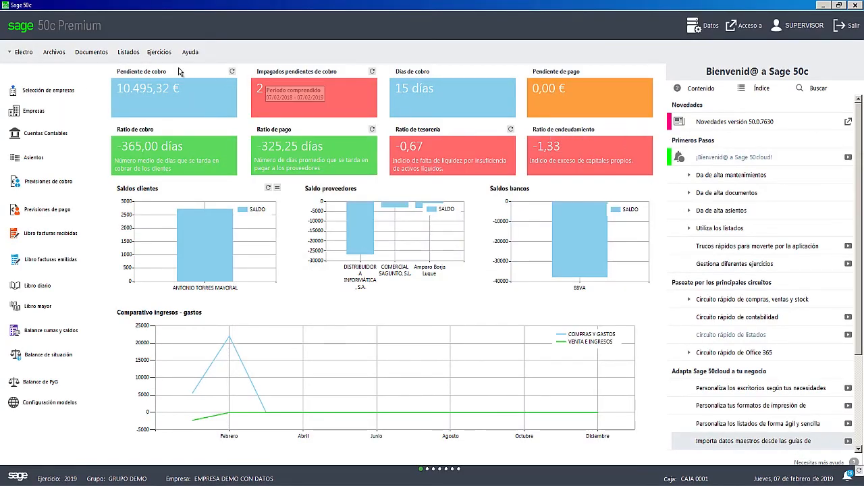
- Run the Listado de impuestos especiales for 01/01/2019 to 31/12/2019, review it and close the report
click(129, 52)
click(136, 76)
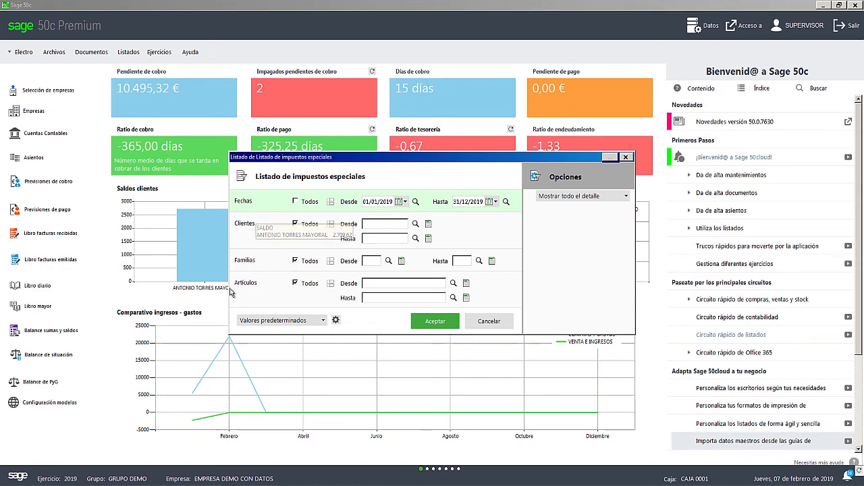
click(436, 321)
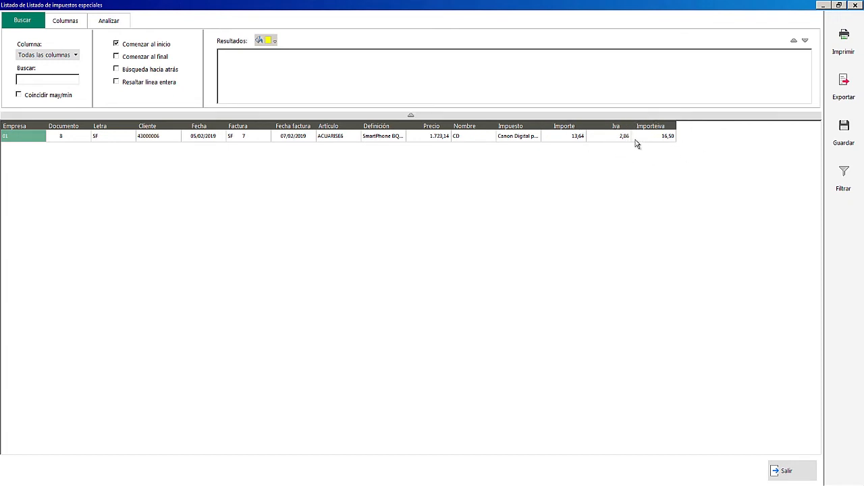
click(805, 472)
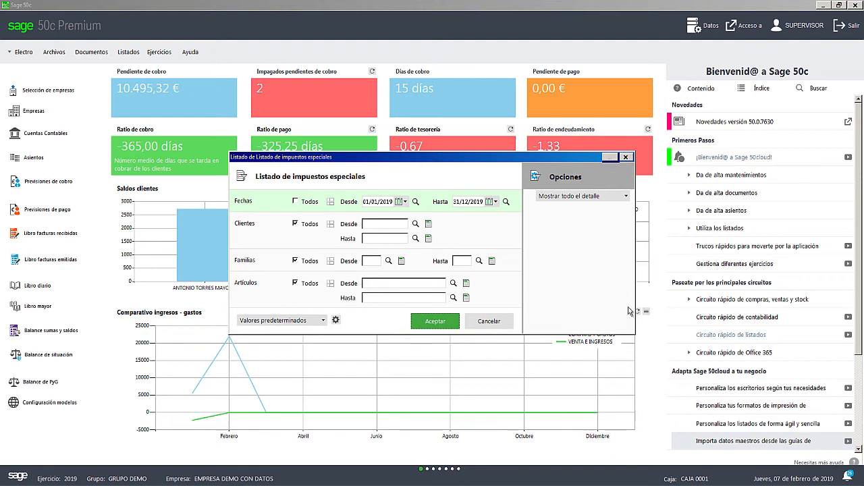
click(626, 157)
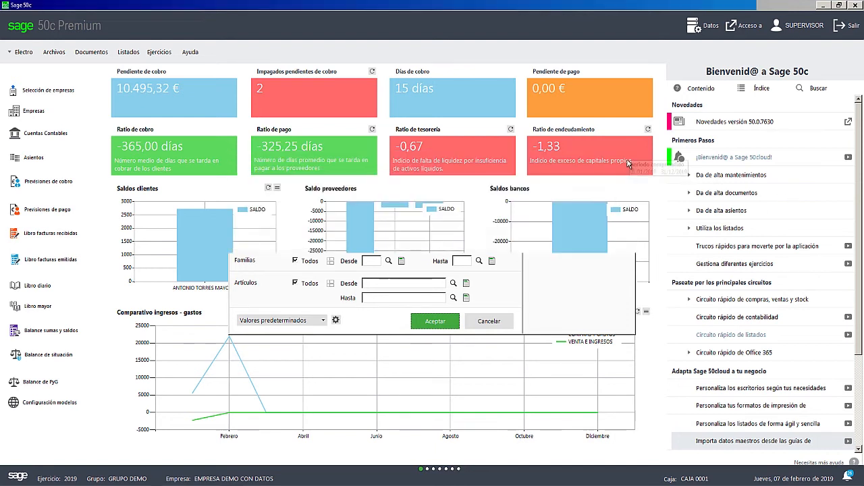
- Switch to the Ventas module and search the Artículos list by name for CANON
click(15, 53)
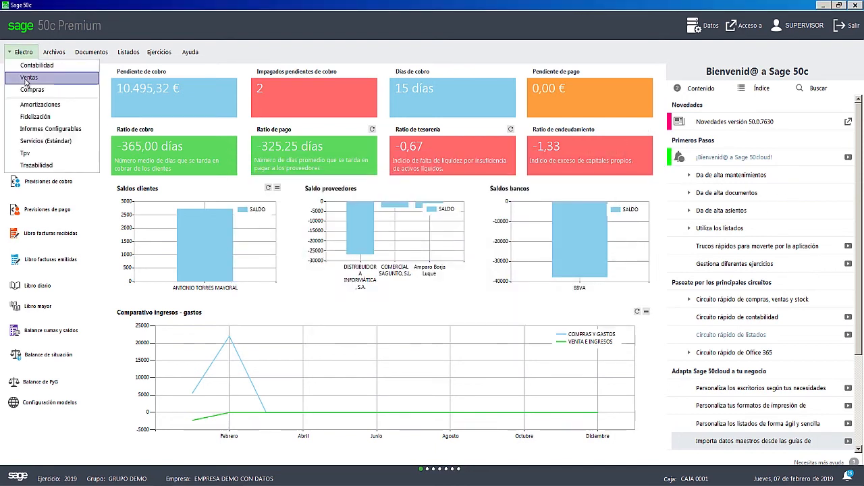
click(24, 78)
click(55, 53)
mouse_move(68, 80)
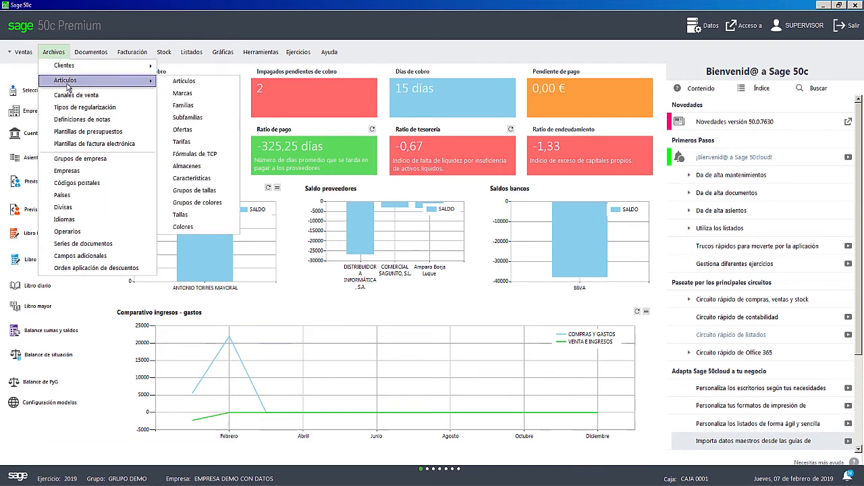
click(192, 98)
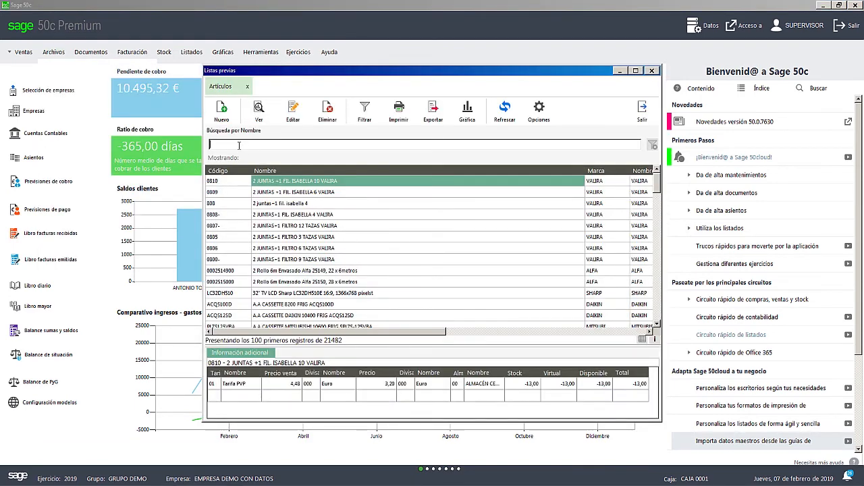
text(CANON)
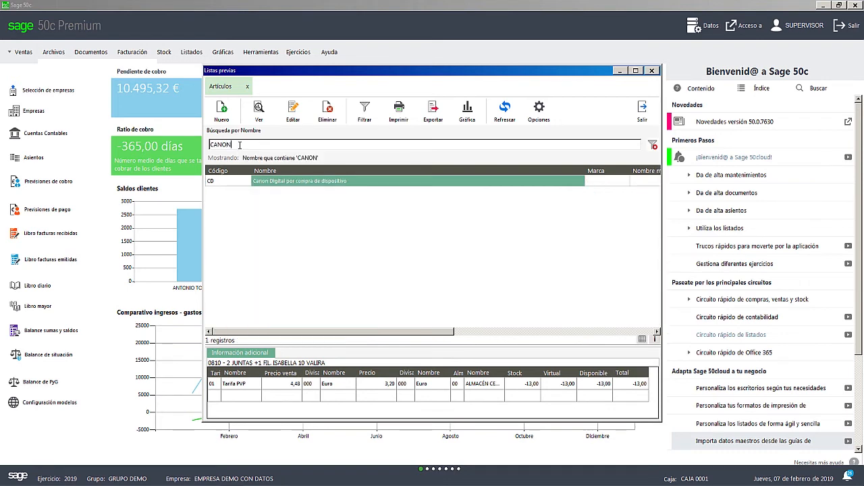
- Examine the general data and Tarifas of the Canon Digital por compra de dispositivo article, closing the record and the list
double_click(323, 184)
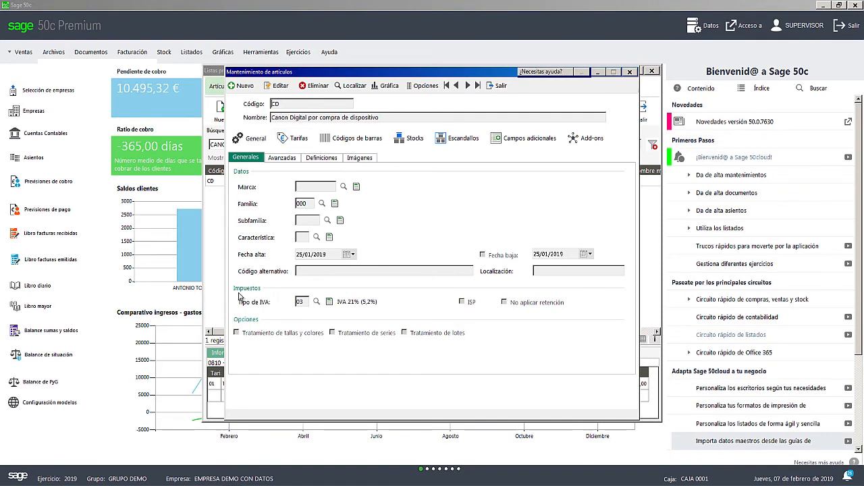
click(295, 140)
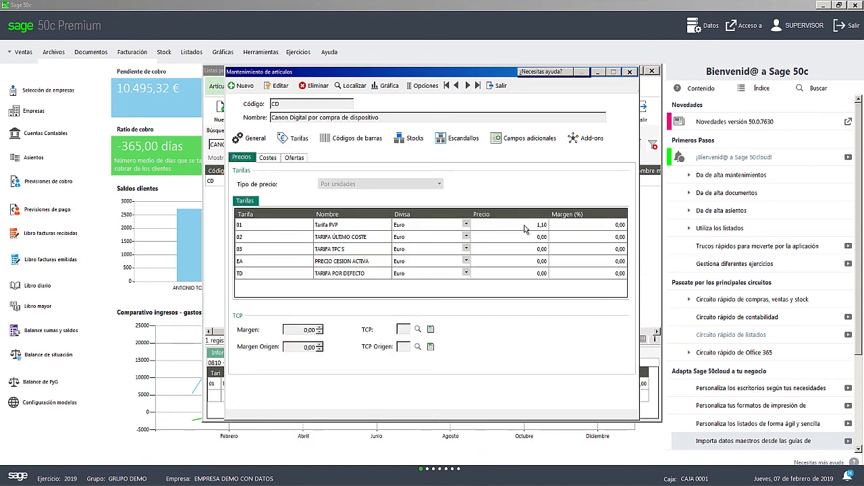
click(498, 86)
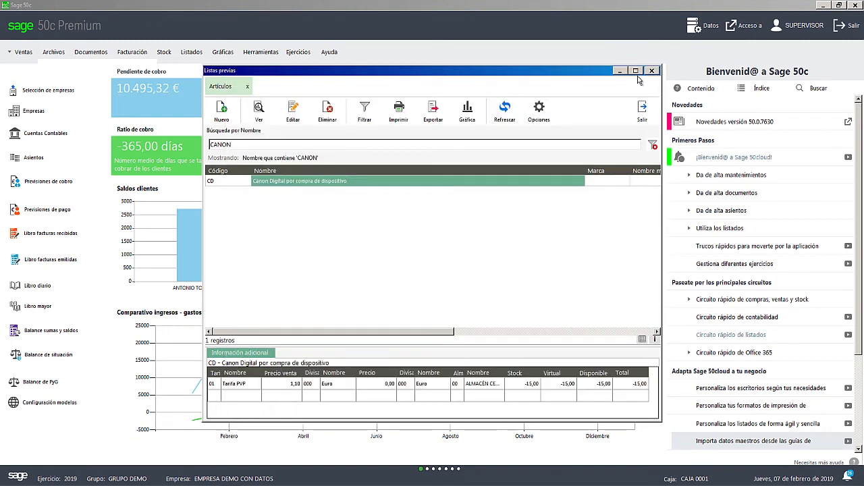
click(653, 71)
- Search the Familias list for MOVILES and open the Móviles family record
click(53, 52)
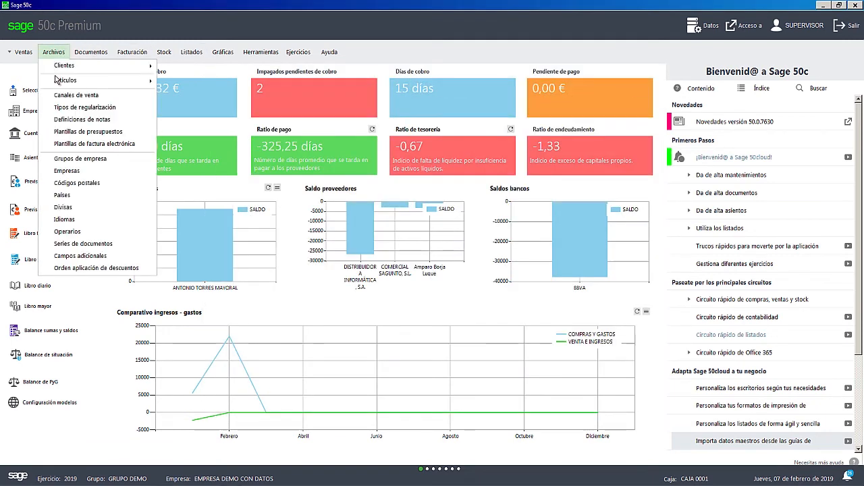
mouse_move(65, 80)
click(206, 107)
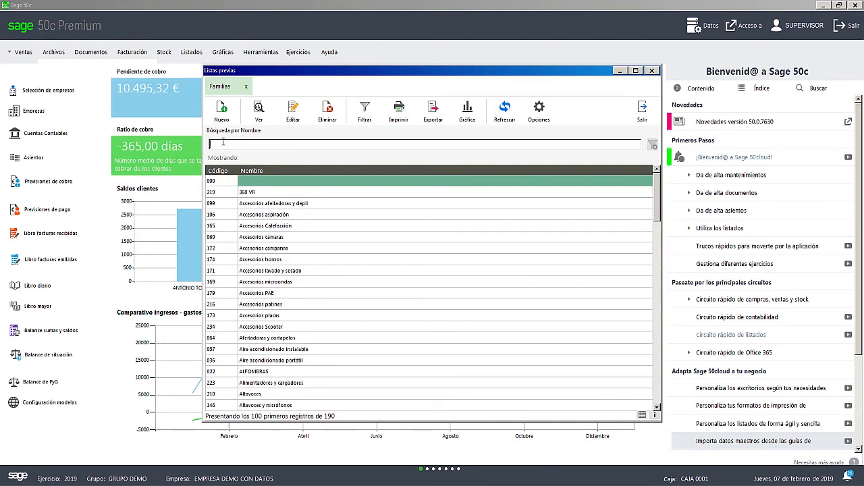
text(MOVILES)
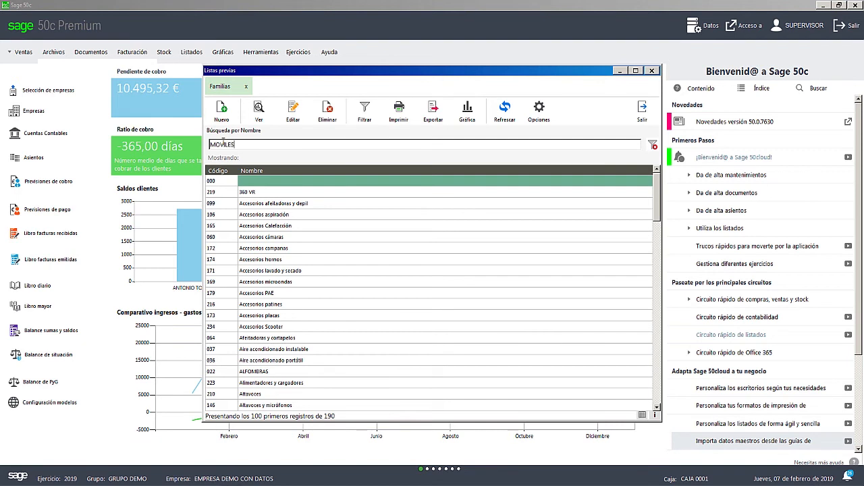
key(Return)
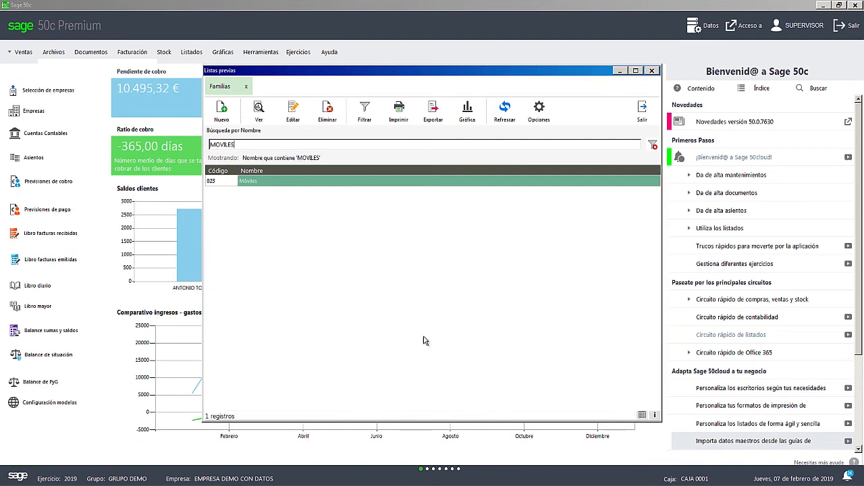
double_click(261, 182)
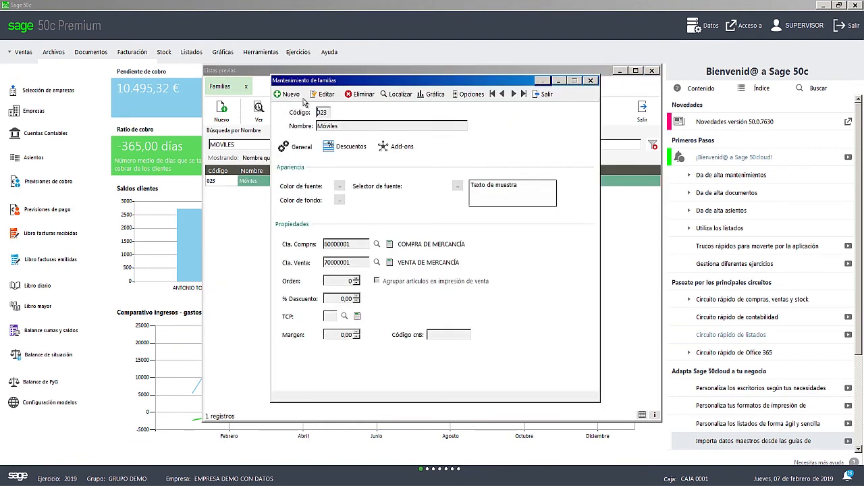
- Review the Móviles family's Electro add-on taxes and its linked canon article, closing all the records and the list
click(397, 149)
click(334, 172)
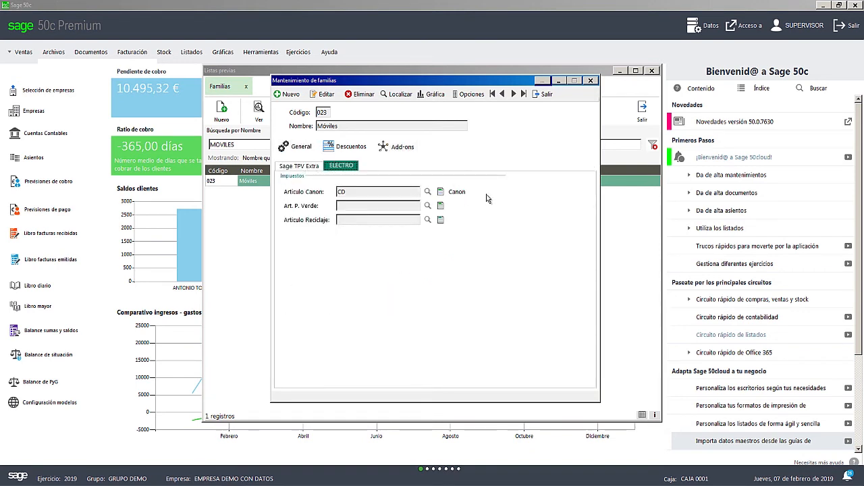
click(439, 193)
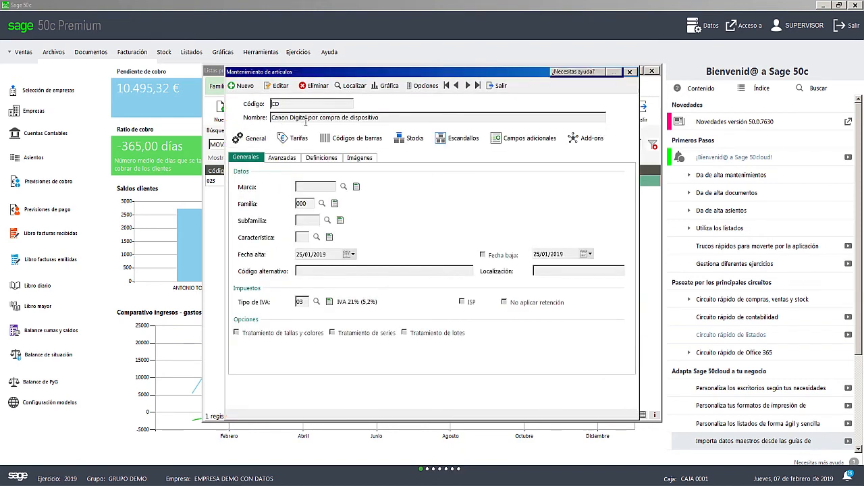
click(631, 72)
click(652, 71)
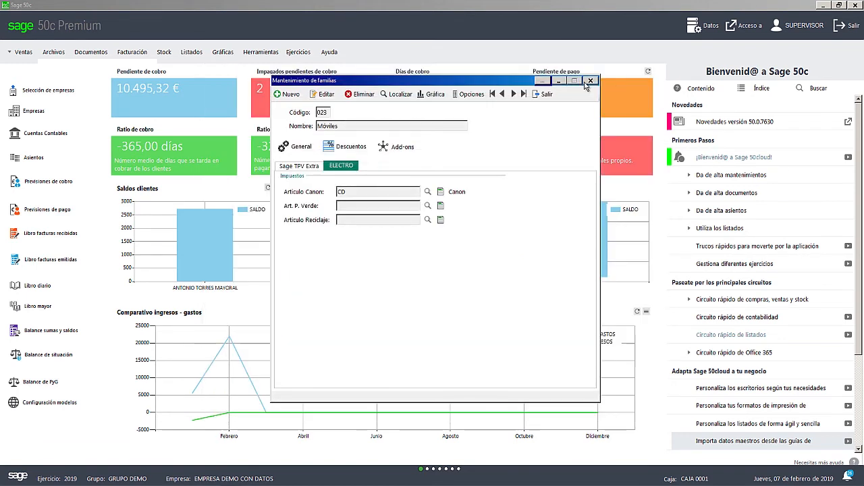
click(593, 81)
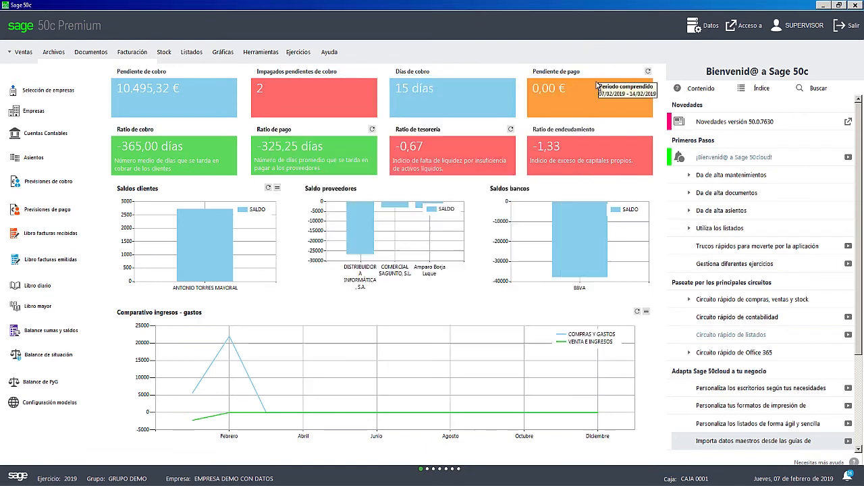
- Switch to the Electro module and run the Listado de pedidos de venta por estados with default filters, closing the report and its dialog
click(11, 59)
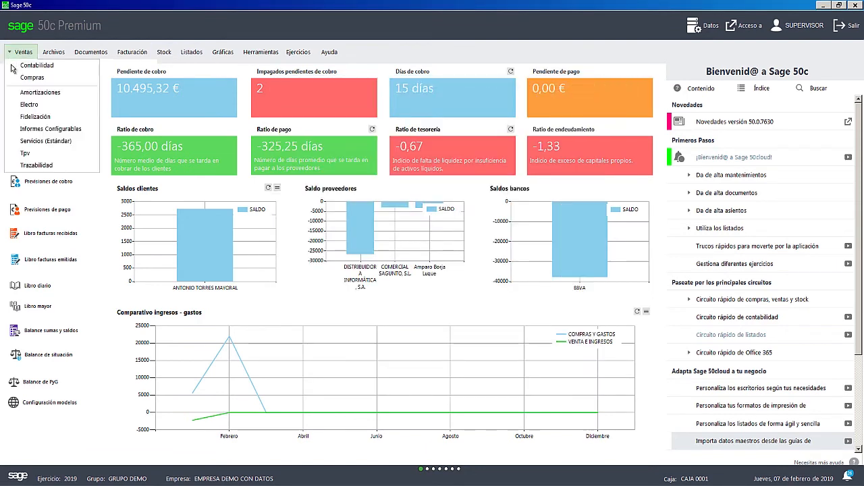
click(26, 102)
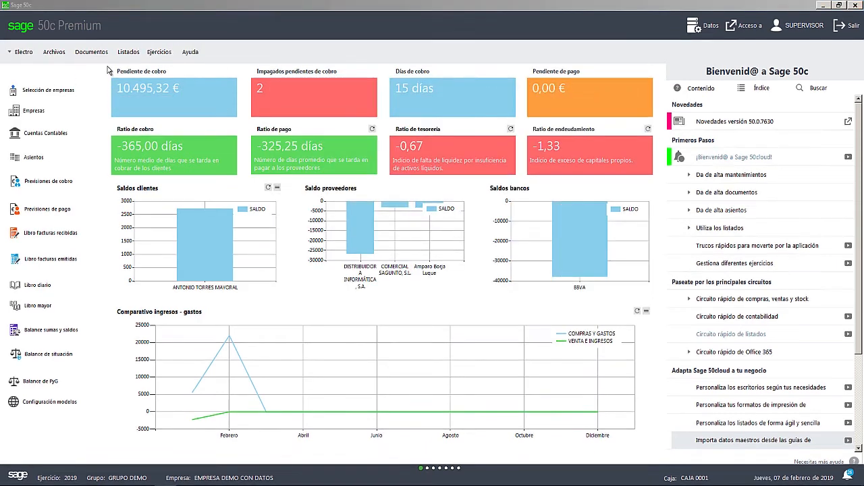
click(129, 53)
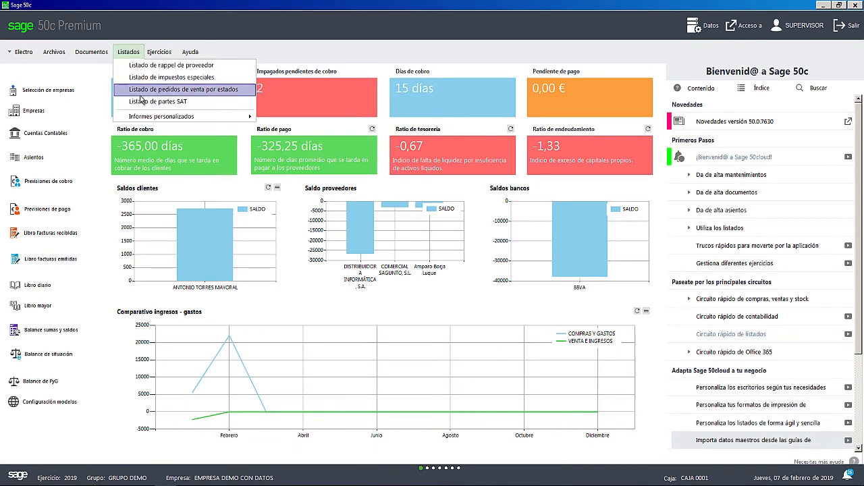
click(147, 90)
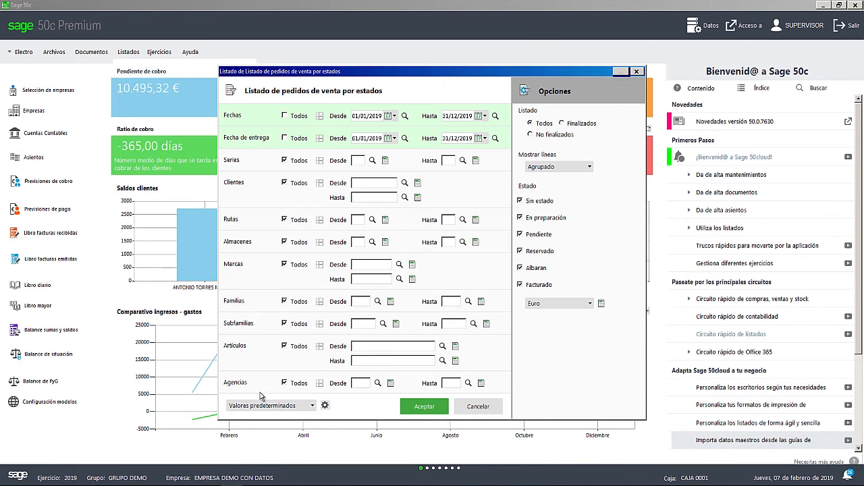
click(417, 408)
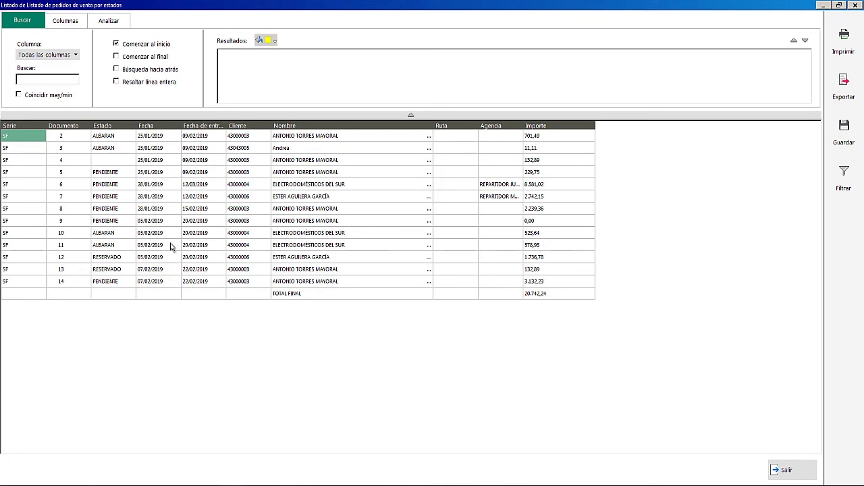
click(855, 6)
click(637, 71)
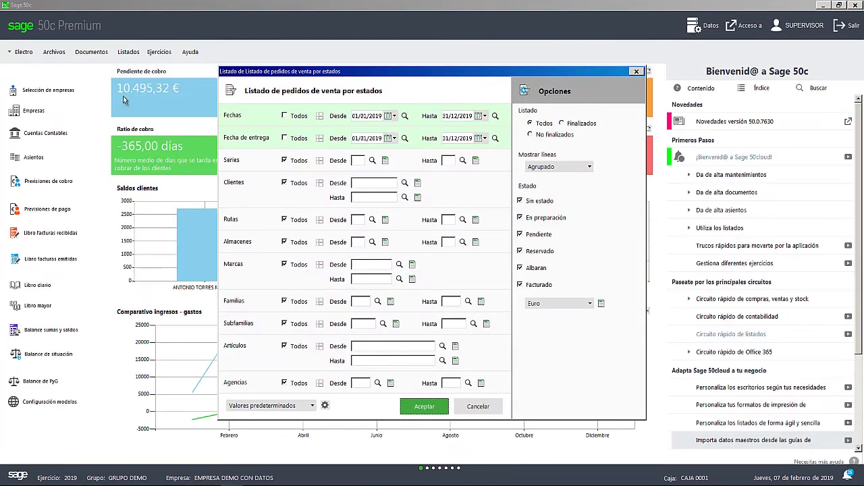
- Switch to the Ventas module and create a sales order for the latest order's customer, dismissing the additional fields
click(23, 52)
click(25, 76)
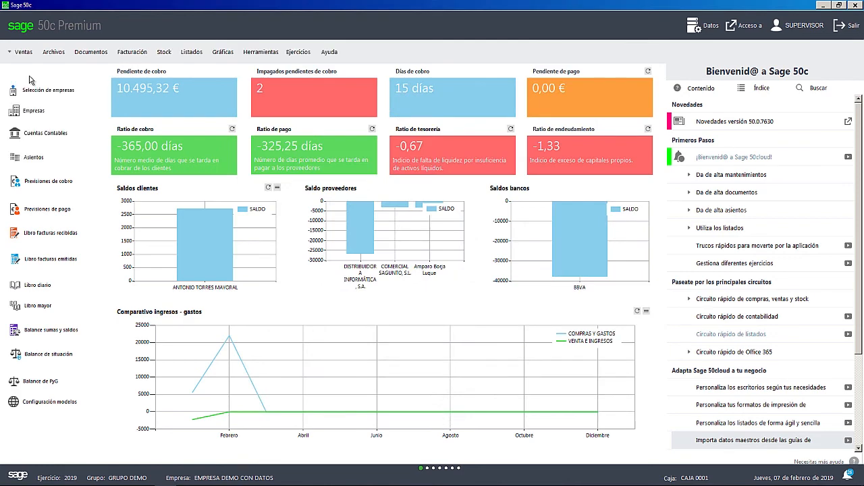
click(91, 52)
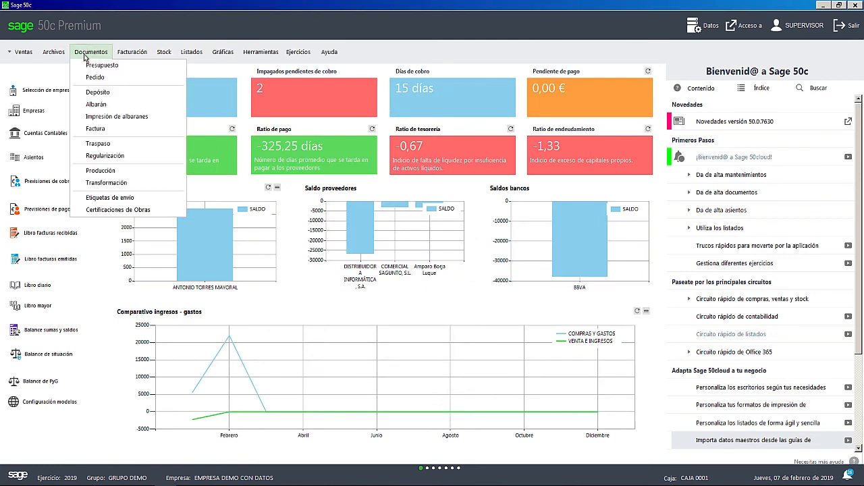
click(94, 88)
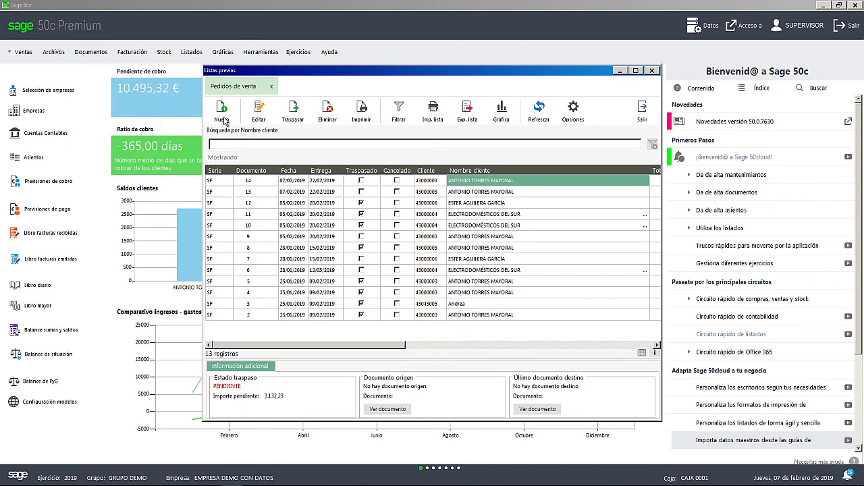
click(223, 112)
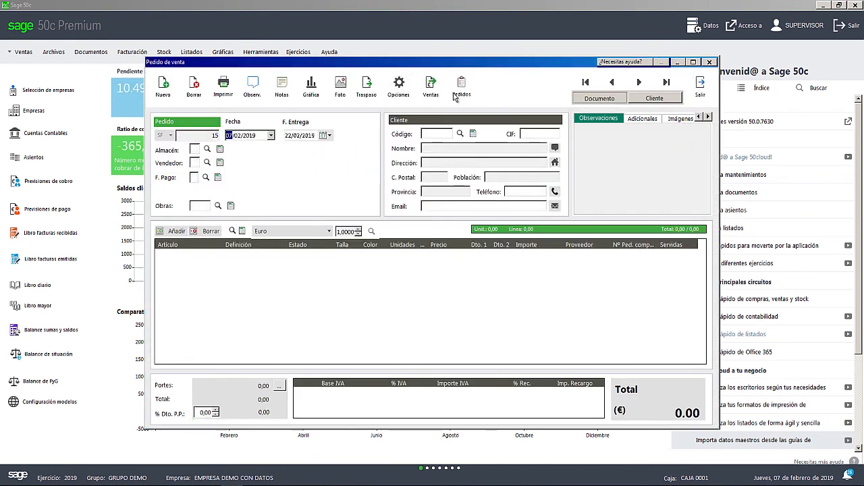
click(460, 135)
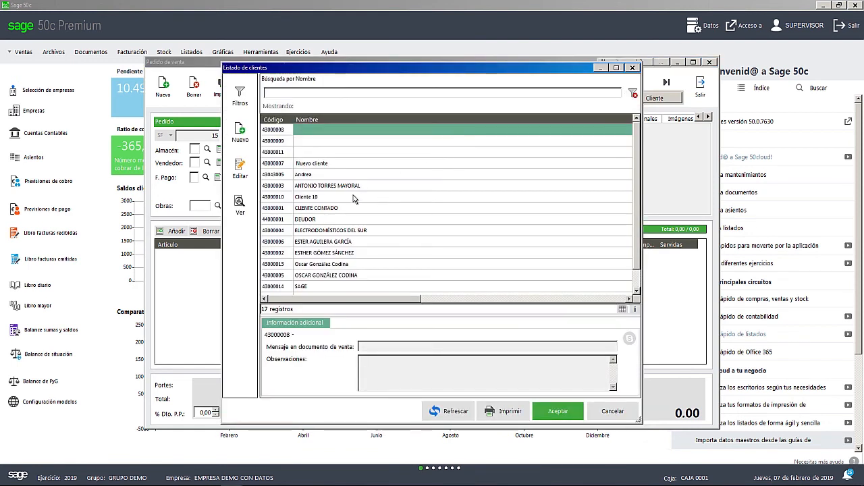
click(356, 189)
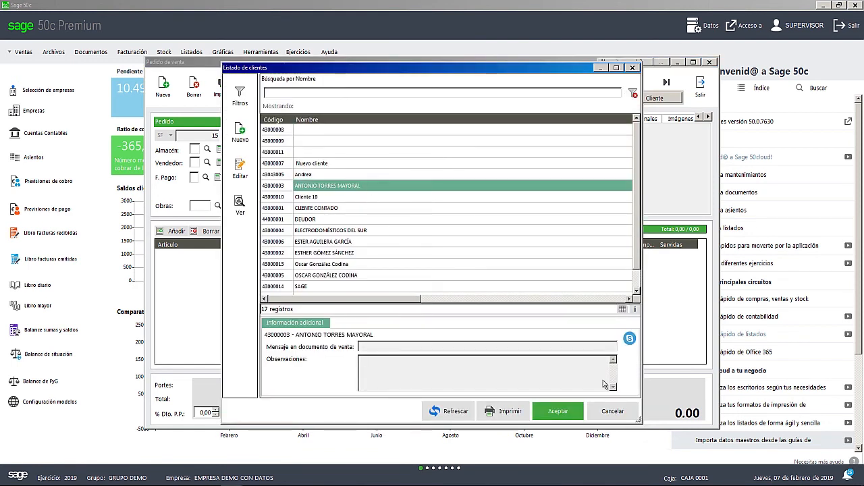
click(558, 414)
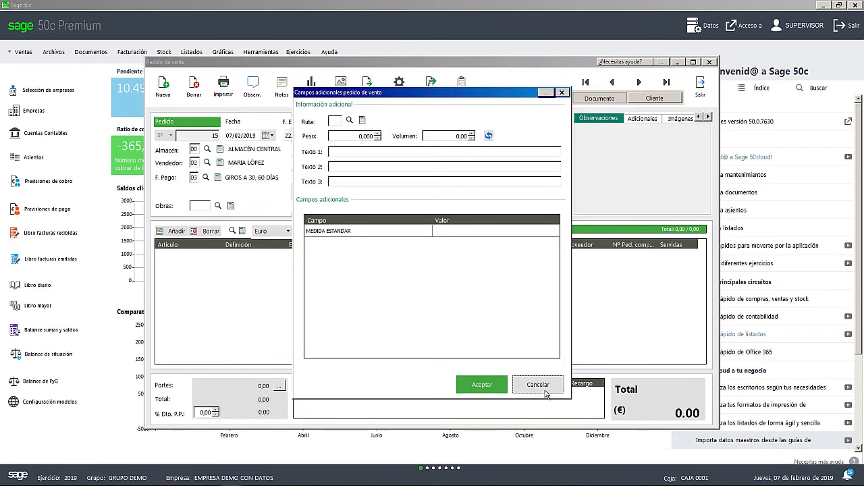
click(545, 391)
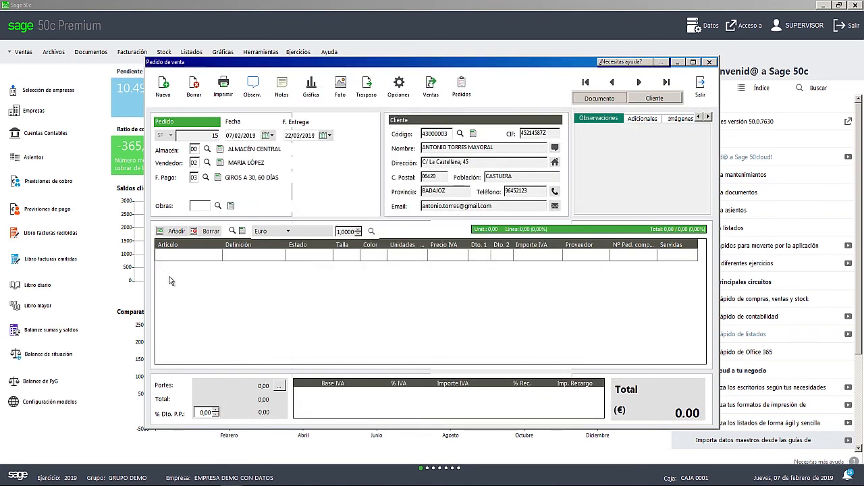
- Search the article list by name for TECLADO for the order's first line
click(181, 256)
click(232, 231)
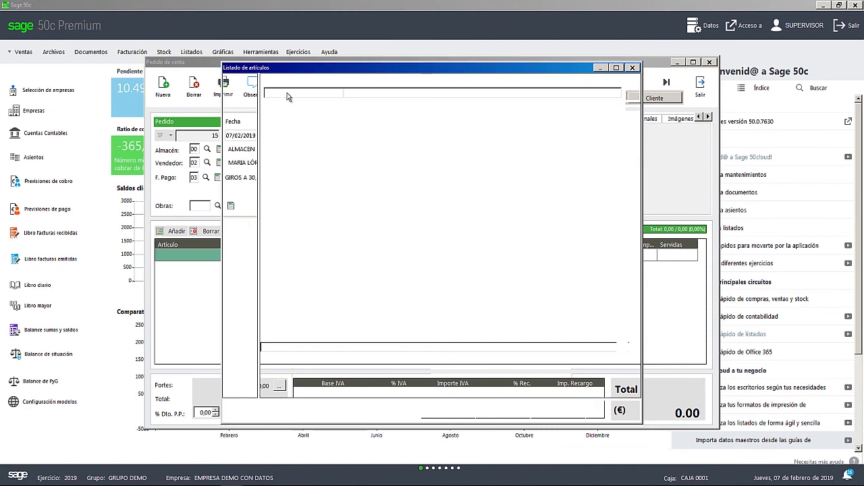
text(TECAL)
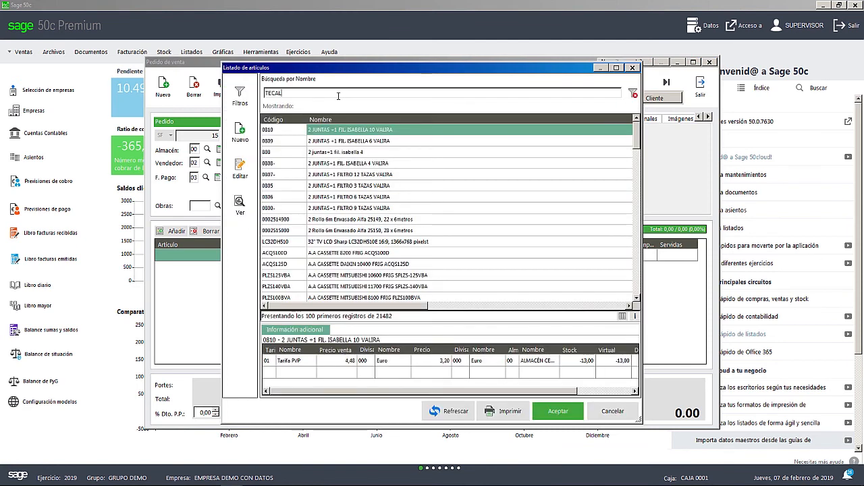
text(DO)
key(Return)
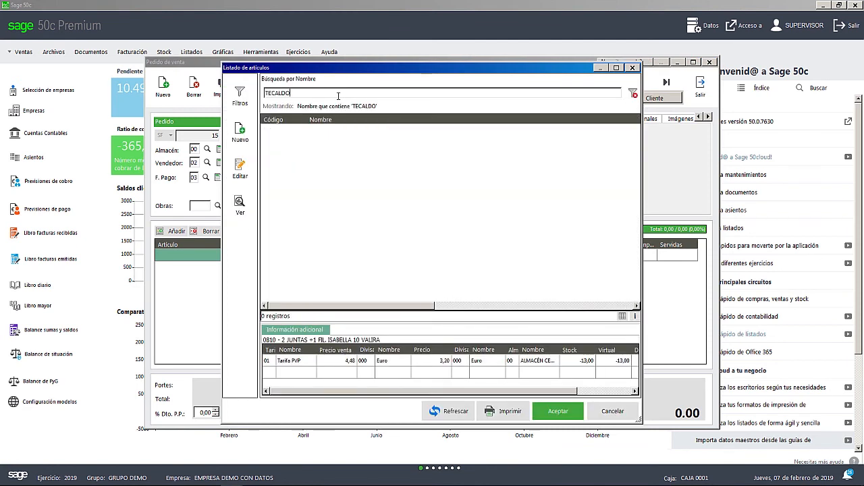
key(BackSpace)
key(BackSpace)
key(BackSpace)
key(Return)
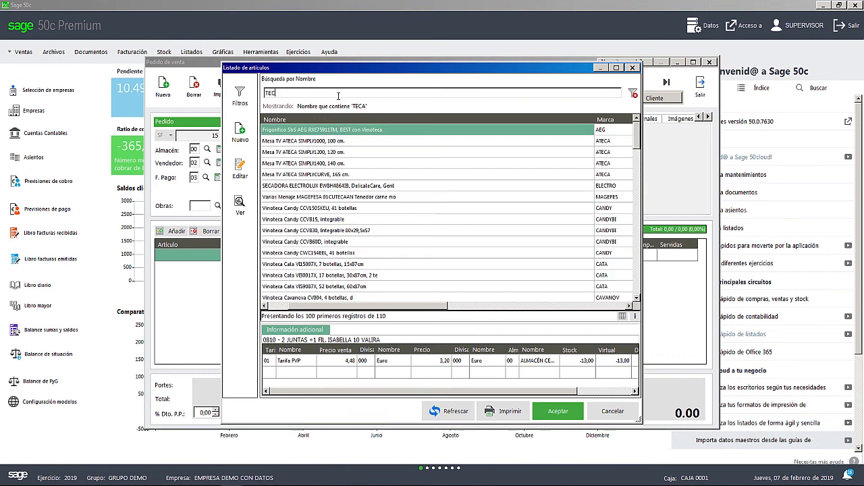
key(BackSpace)
text(LADO)
key(Return)
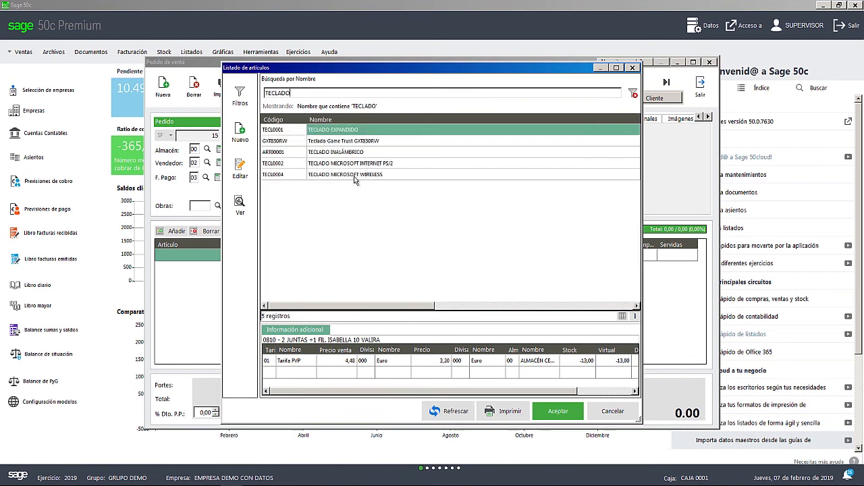
- Add 3 units of TECLADO MICROSOFT WIRELESS to the sales order and exit it so it is saved
click(337, 176)
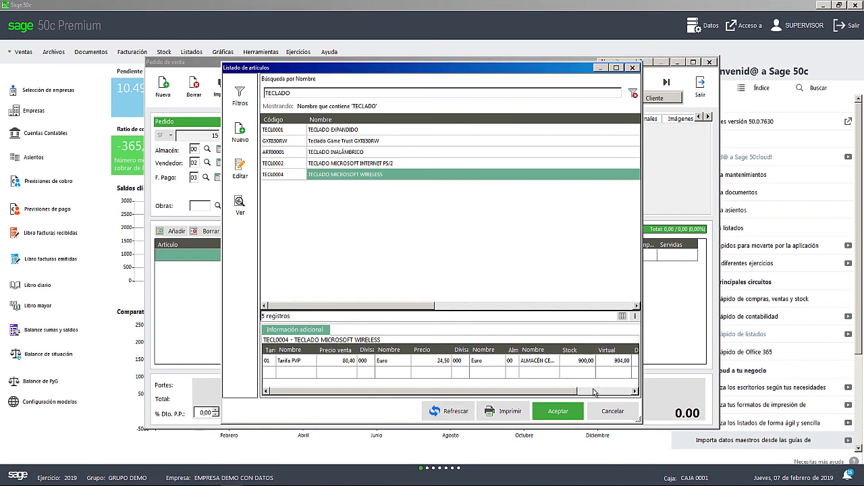
click(558, 411)
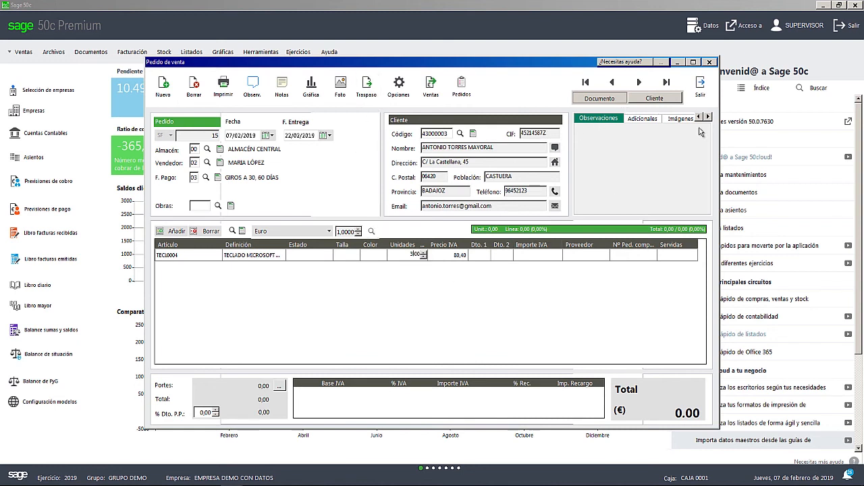
click(701, 88)
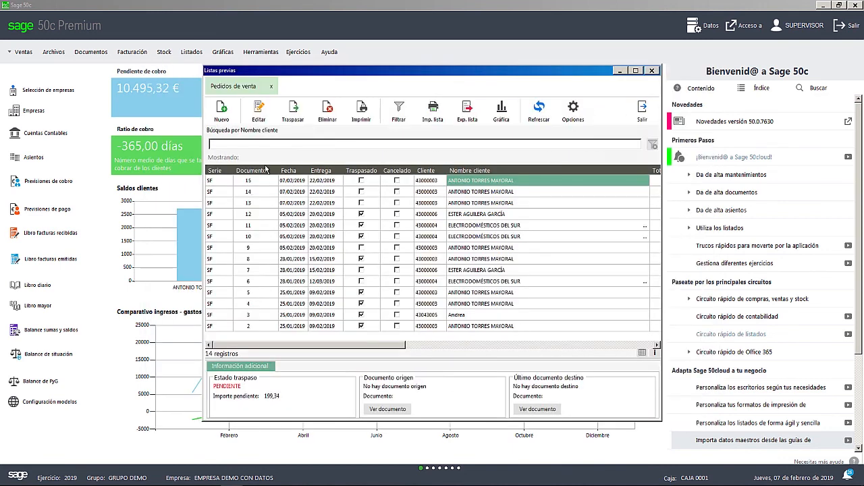
- Reopen the new keyboard order to check its line's Estado, and exit the order
double_click(521, 181)
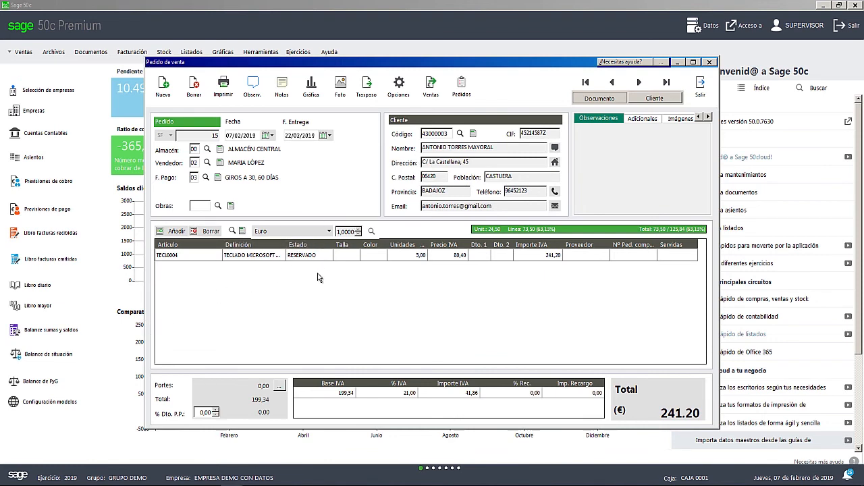
click(701, 98)
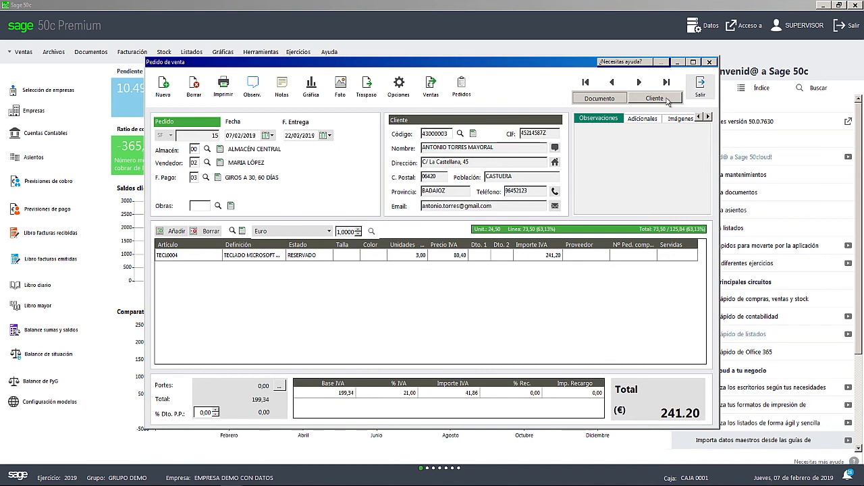
- Create another sales order for the same customer, cancelling the additional fields dialog
click(219, 121)
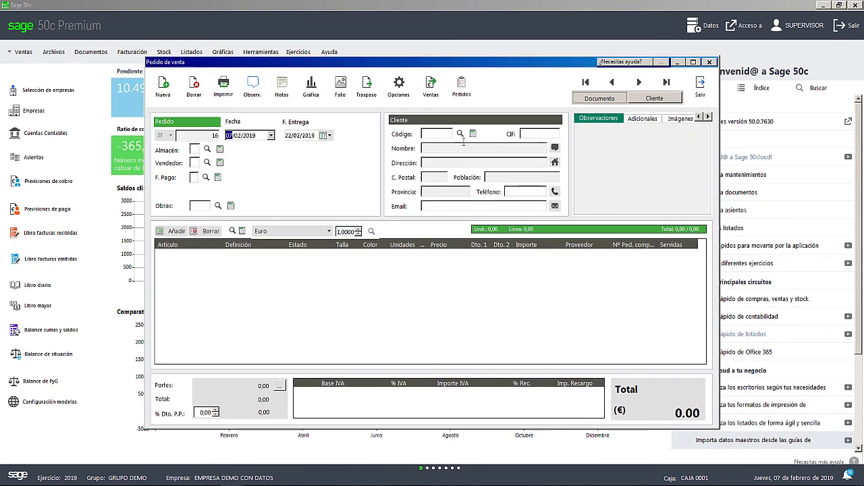
click(460, 133)
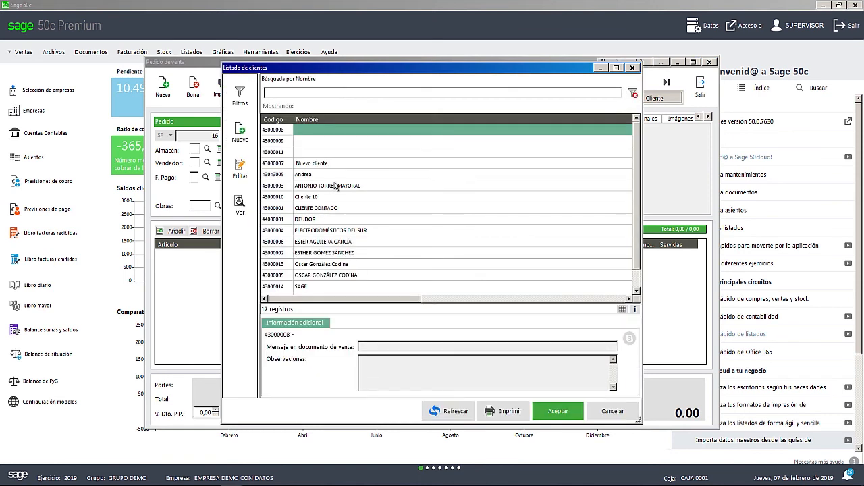
double_click(337, 187)
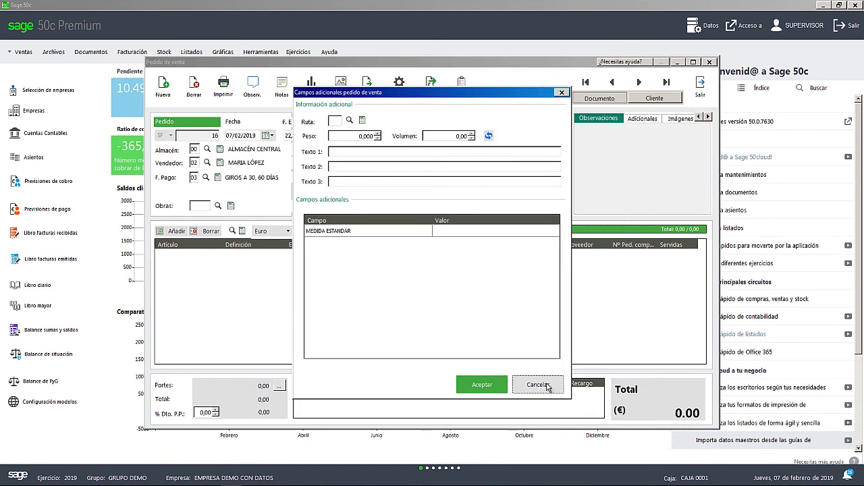
click(539, 385)
- Find the Sony KDL32WD750BAEP TV by searching articles for TELEVI, and save the order with 10 units of it
click(171, 230)
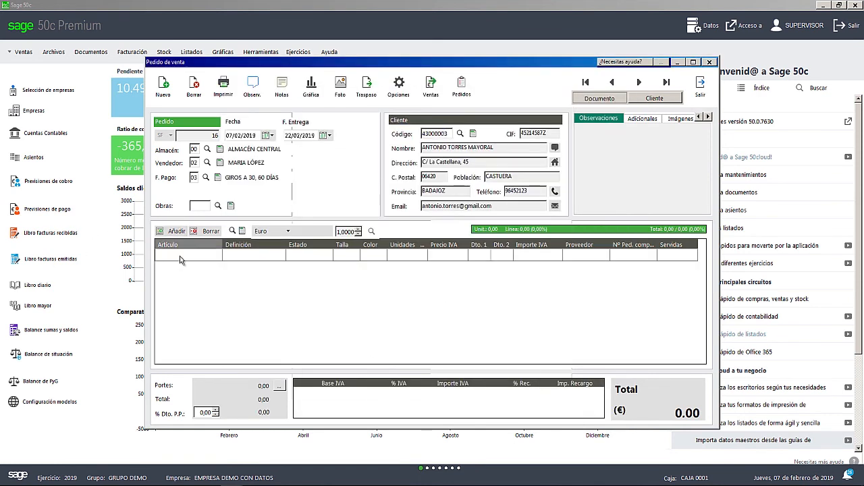
click(233, 231)
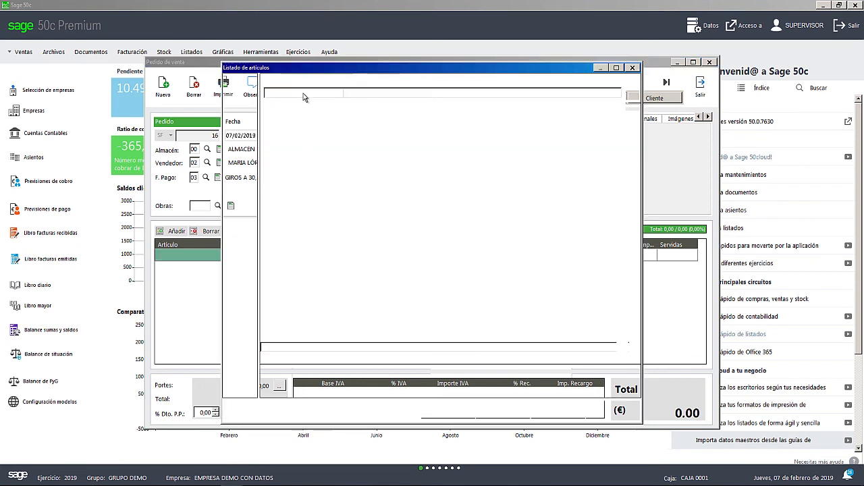
text(TELE)
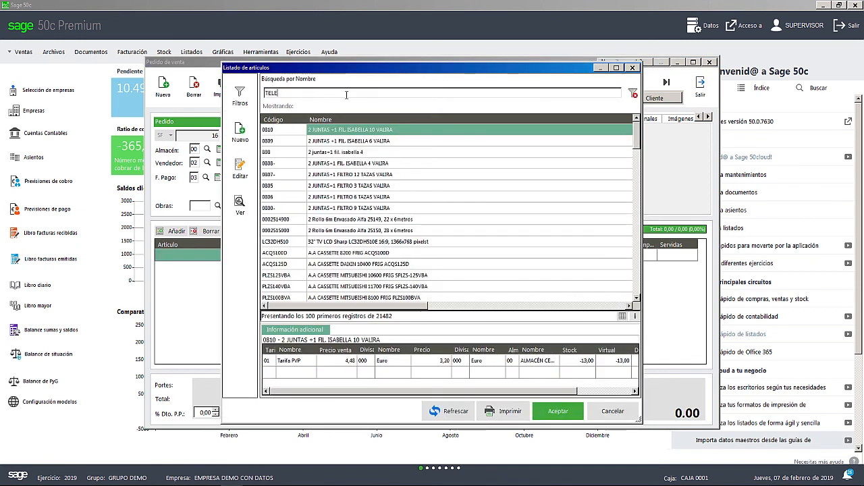
text(VI)
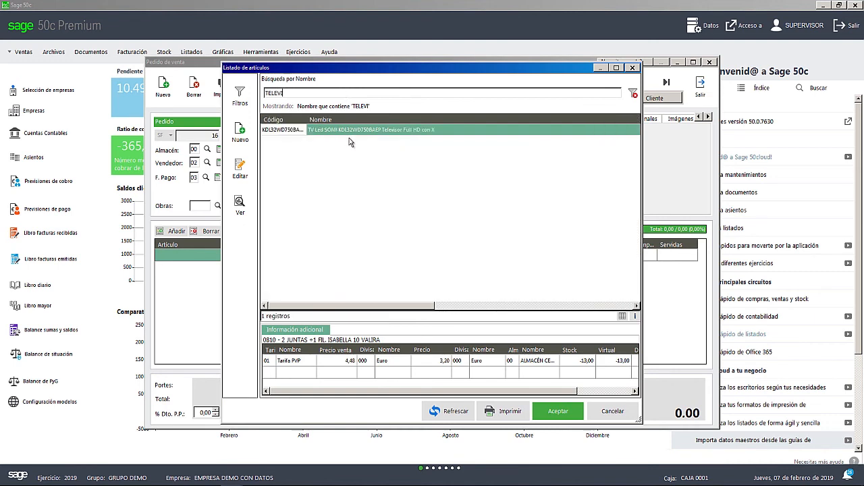
double_click(352, 136)
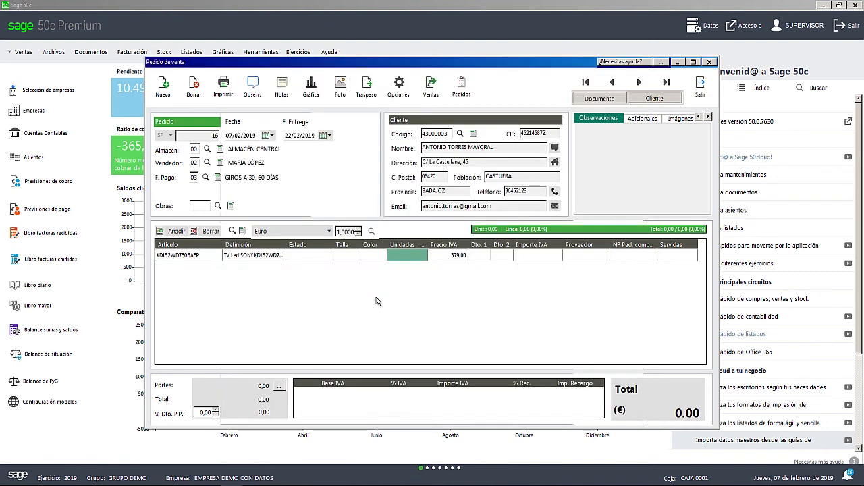
click(412, 256)
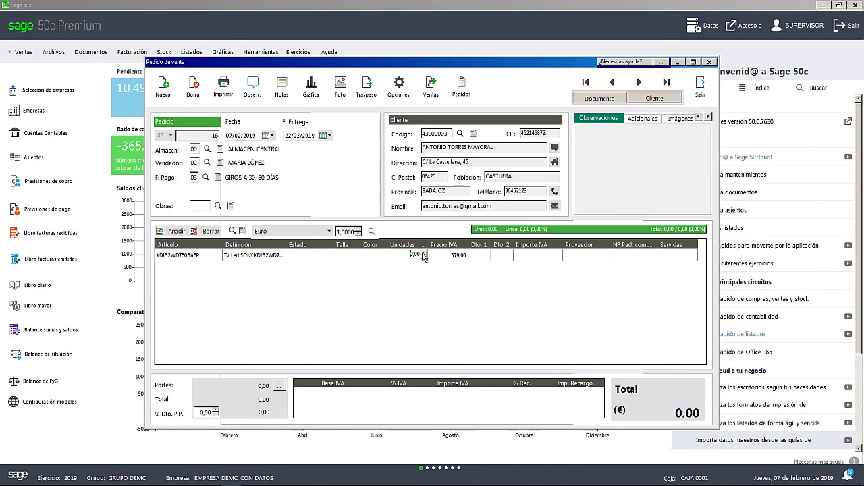
key(Return)
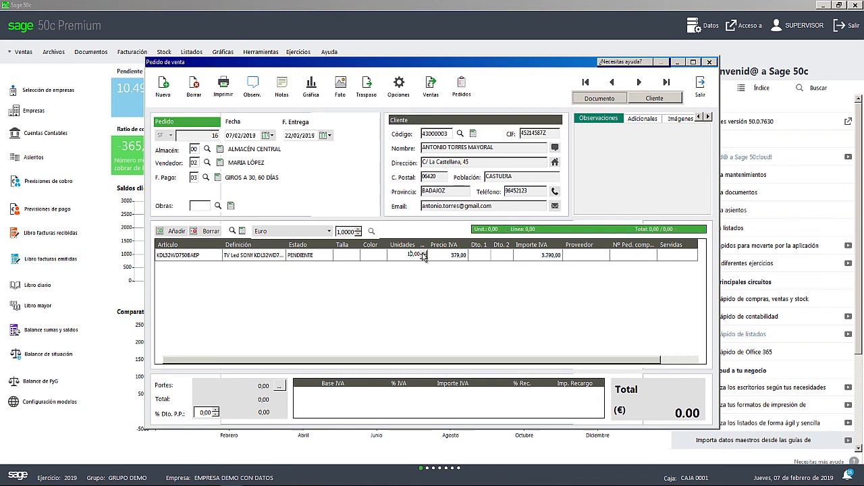
click(701, 84)
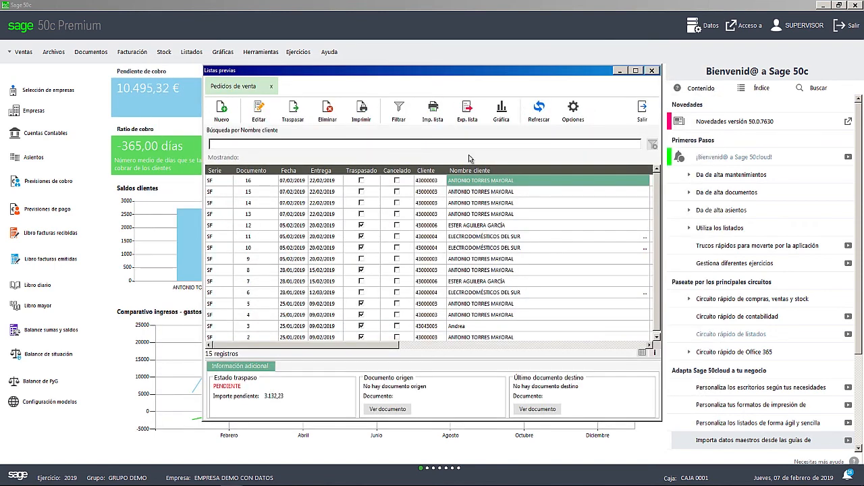
- Reopen the newest sales order to check its TV line's Estado, and exit the order and the orders list
double_click(475, 180)
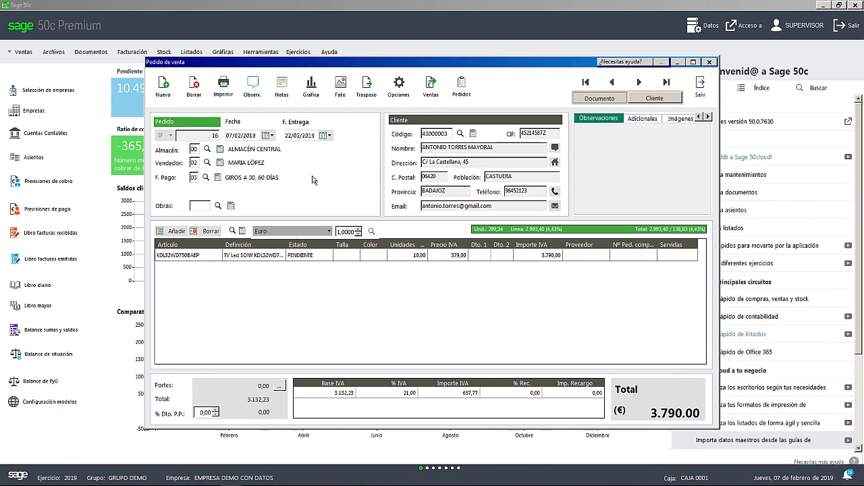
click(700, 87)
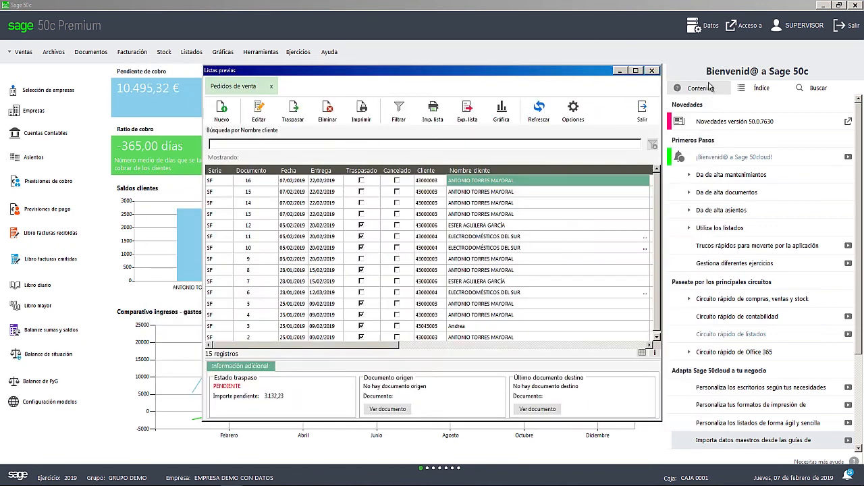
click(652, 71)
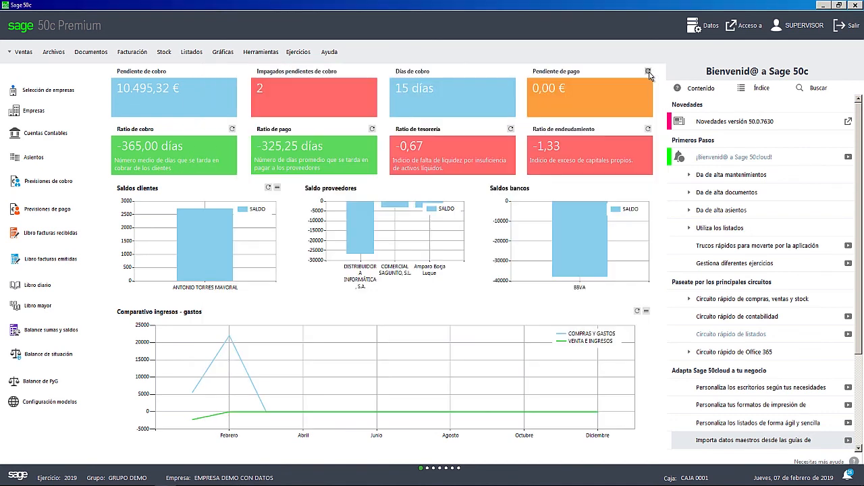
- Run Electro's Listado de partes SAT with the default filters to review the repair parts, and close the report
click(18, 53)
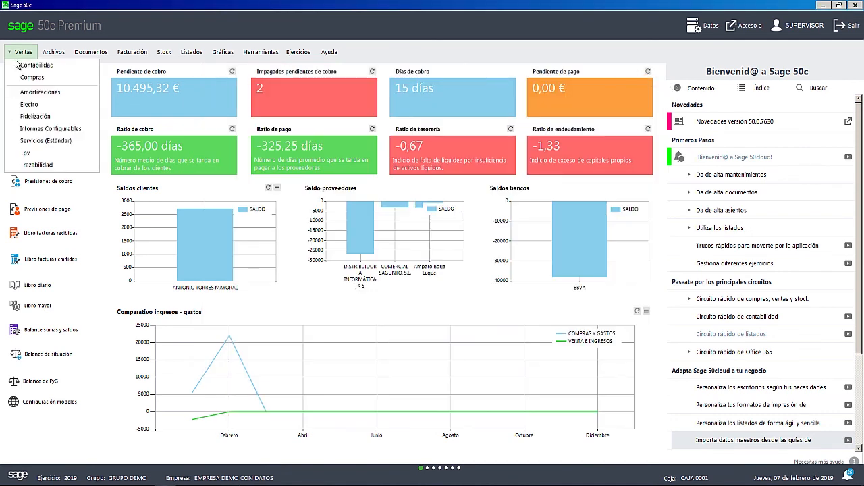
click(33, 107)
click(128, 54)
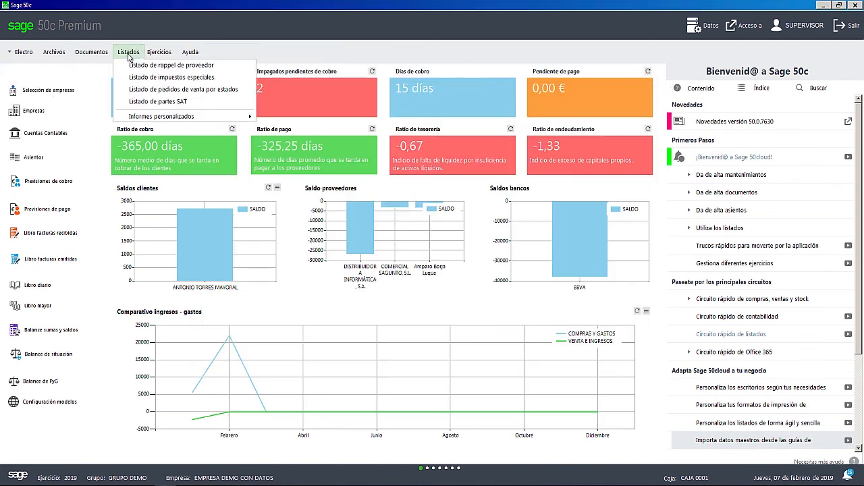
click(150, 102)
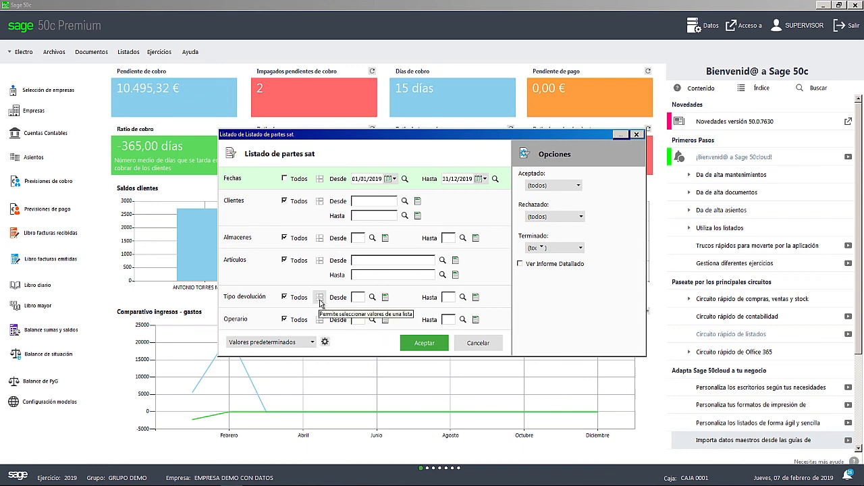
click(424, 343)
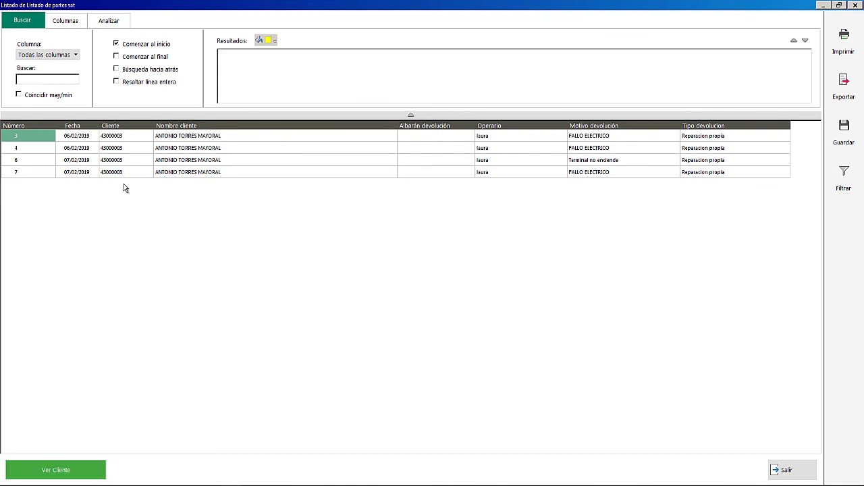
click(856, 6)
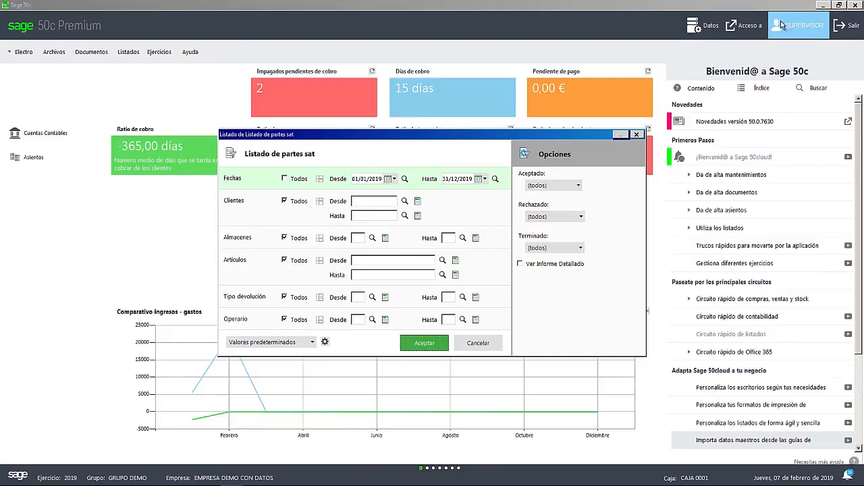
click(634, 135)
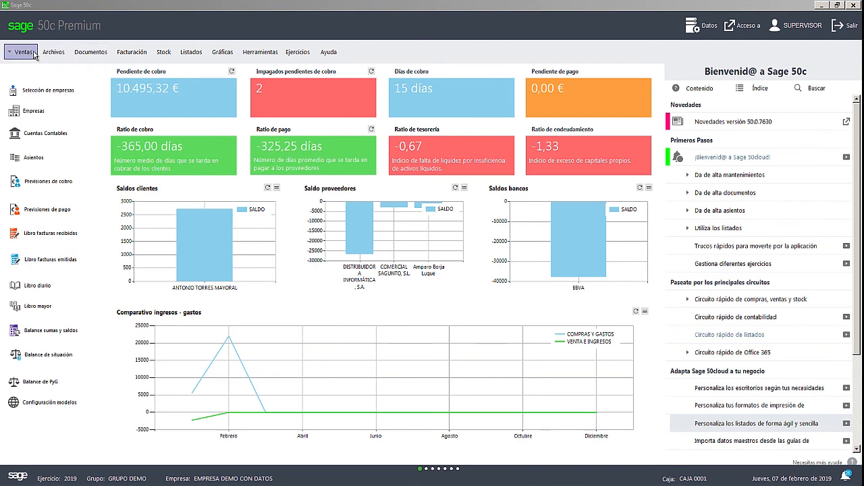
- Create a sales order for the customer listed directly after ELECTRODOMÉSTICOS DEL SUR, dismissing the additional fields dialog
click(88, 54)
click(90, 54)
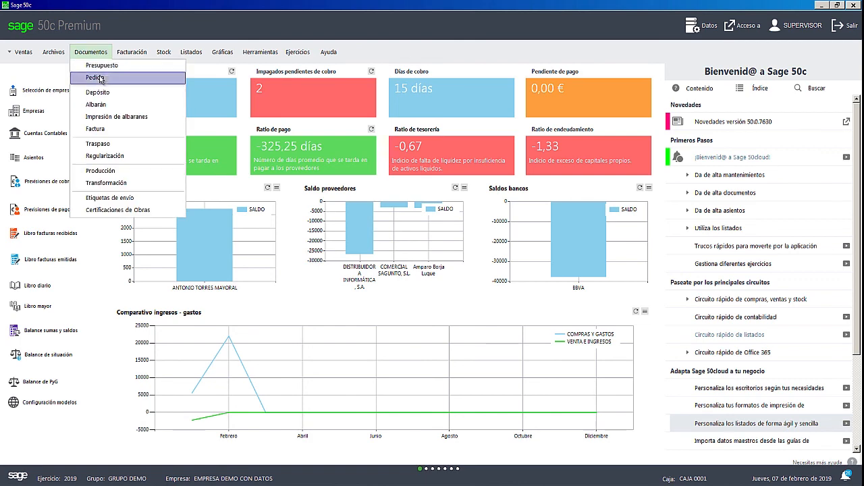
click(103, 75)
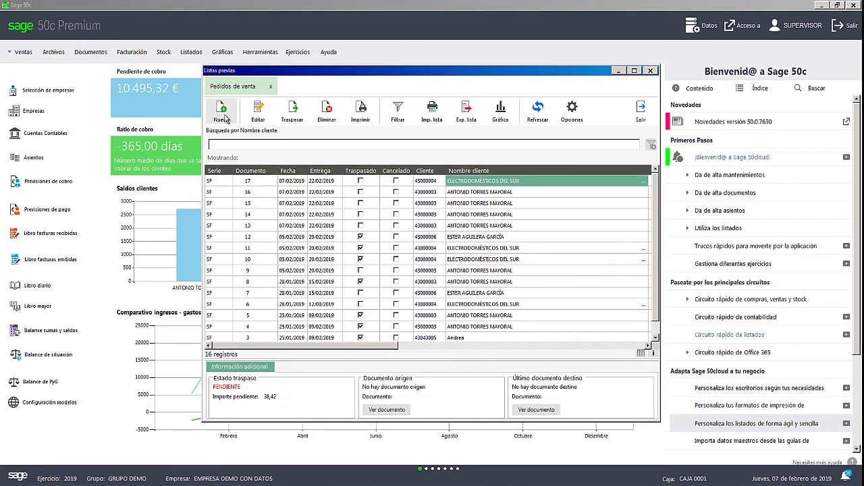
click(226, 116)
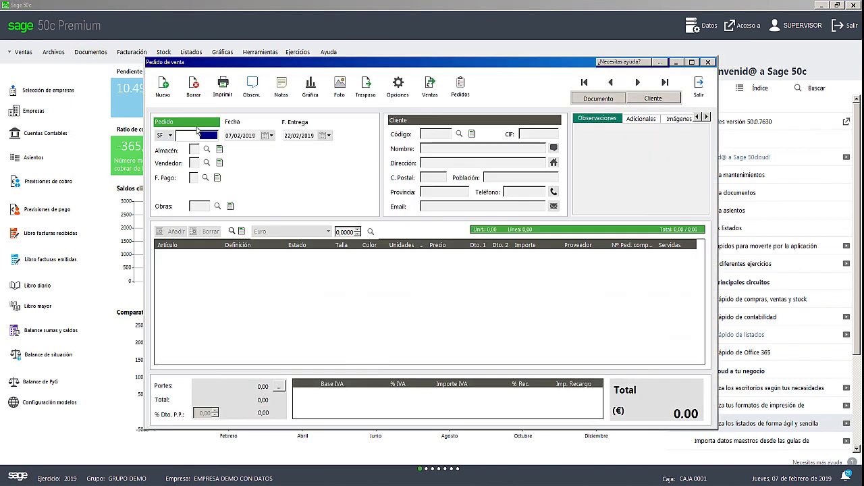
key(Return)
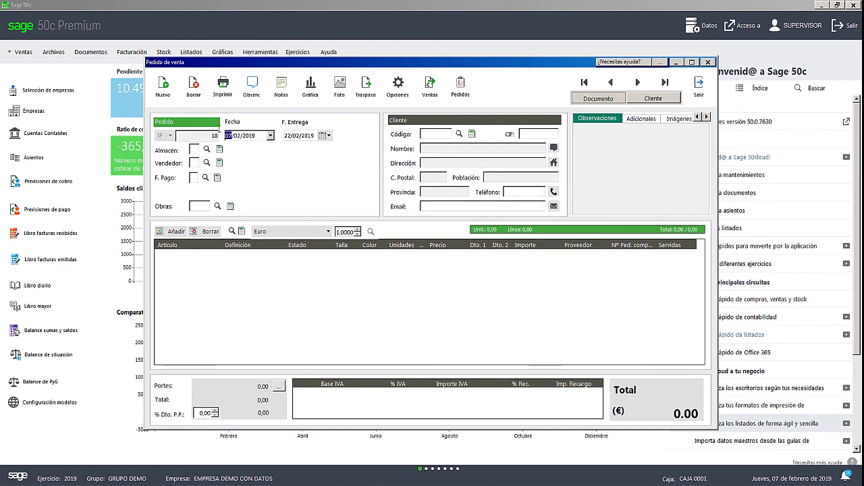
click(460, 135)
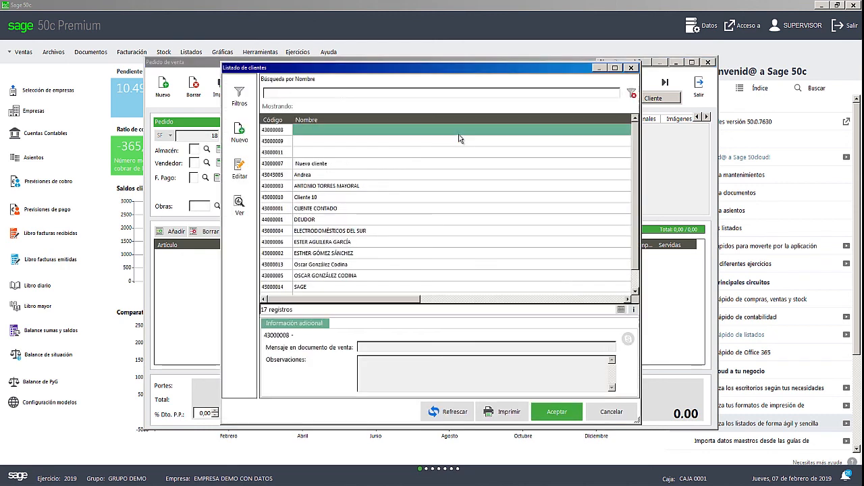
double_click(326, 244)
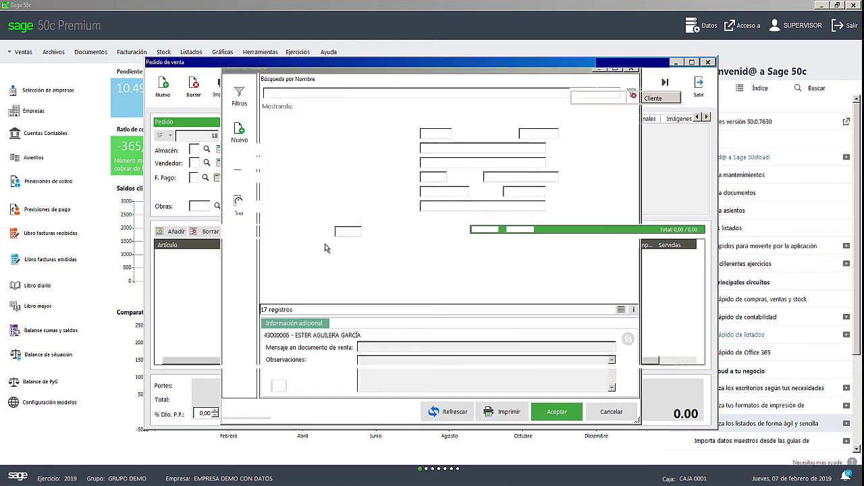
click(536, 385)
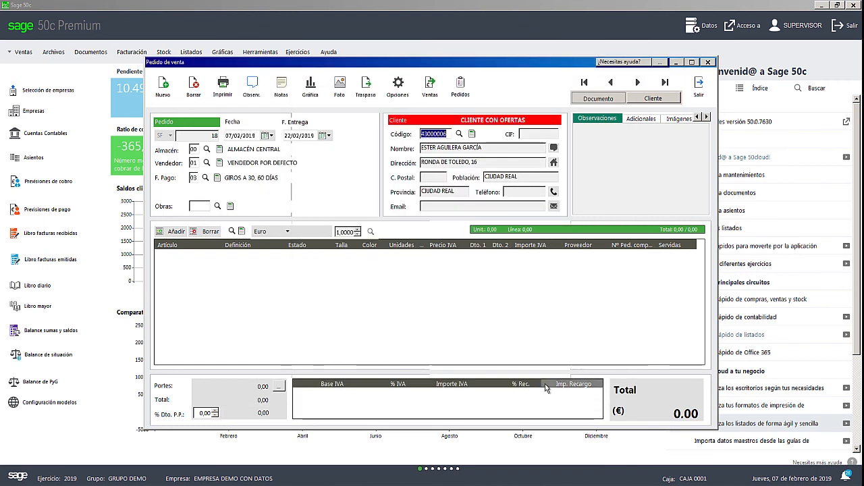
- Find the Movil Mobiola MB3000 Naranja by searching articles for movi, add 2 units, and exit the order and the orders list
click(172, 231)
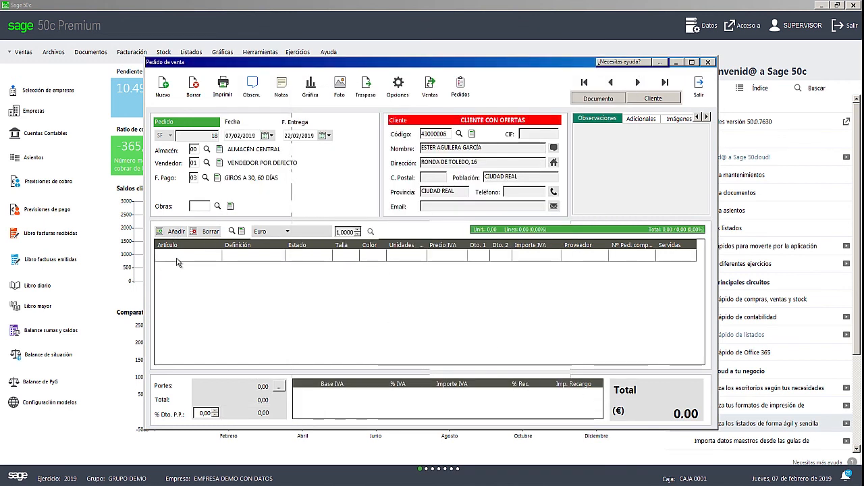
click(232, 231)
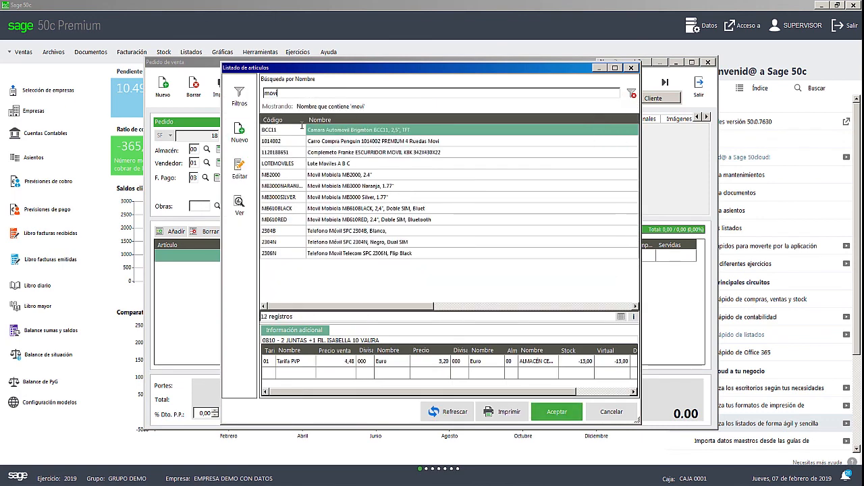
double_click(329, 186)
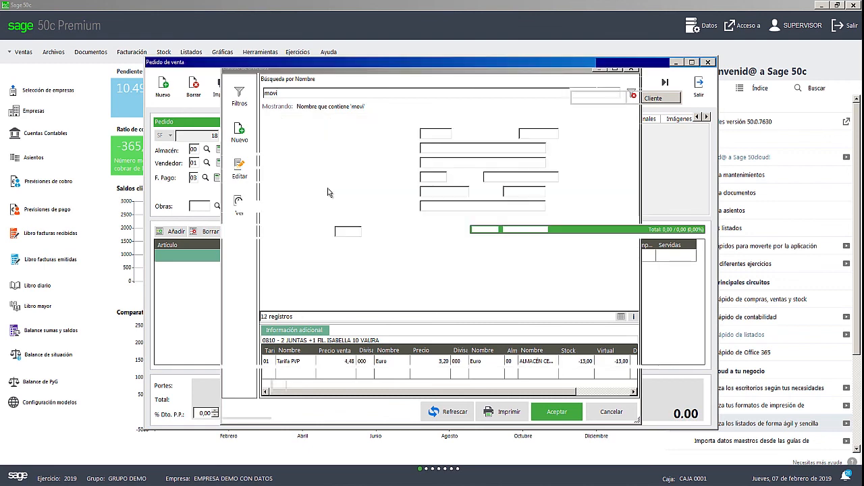
click(422, 259)
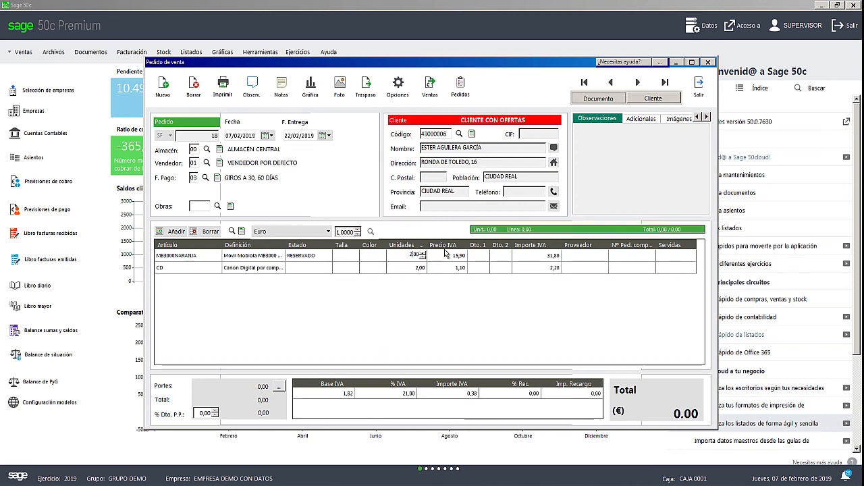
click(459, 255)
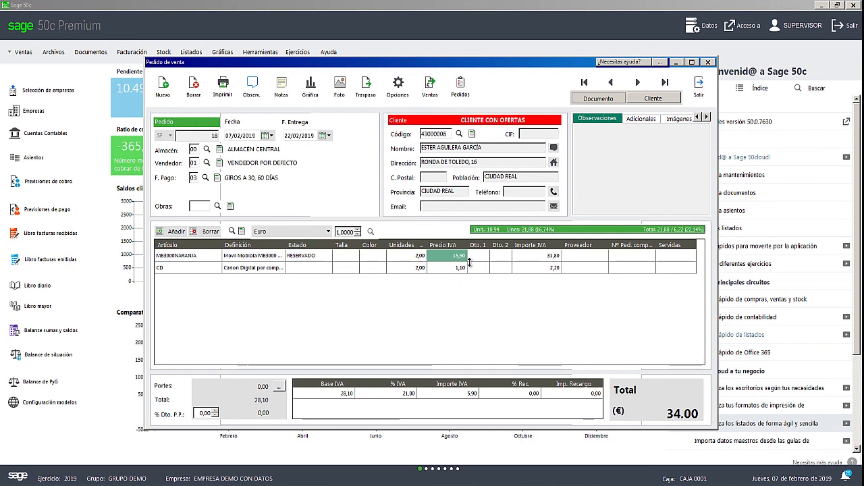
click(700, 91)
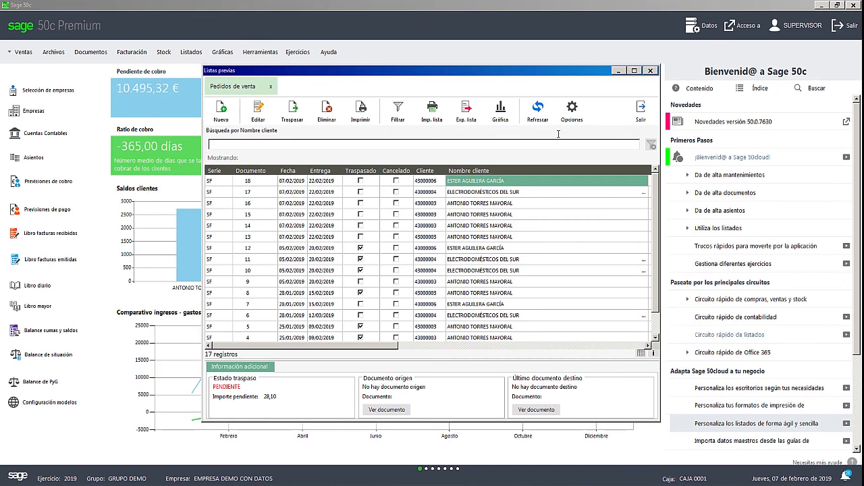
click(641, 110)
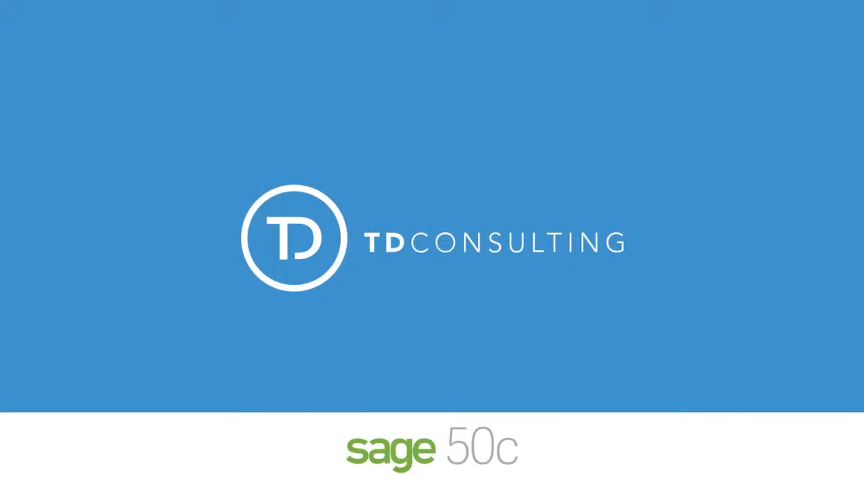